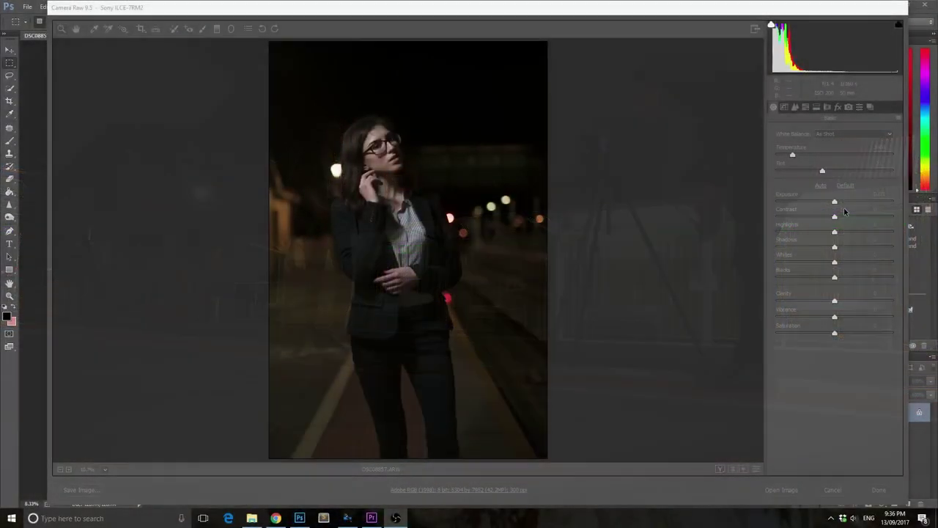
In the Basic panel, raise Exposure to +0.65, add Clarity to +13 and pull Whites down to -18.
drag(836, 203, 846, 203)
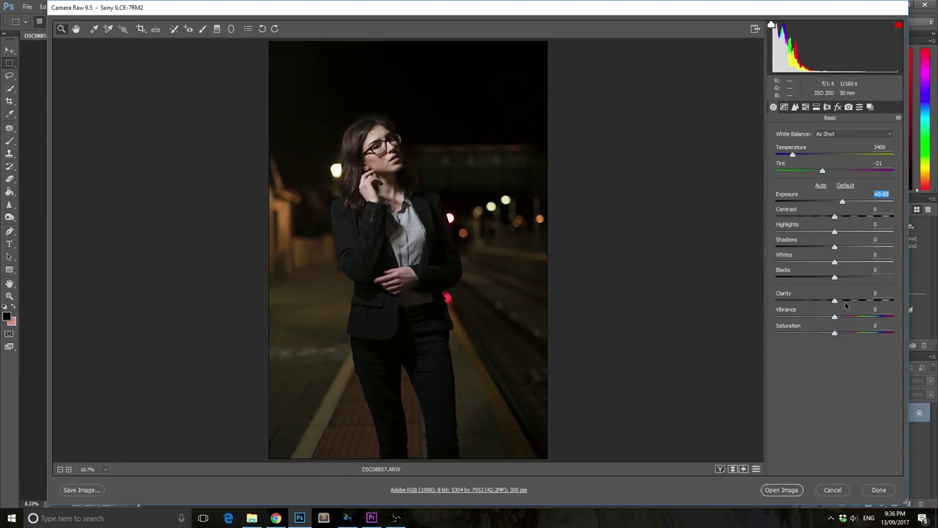
drag(845, 302, 844, 302)
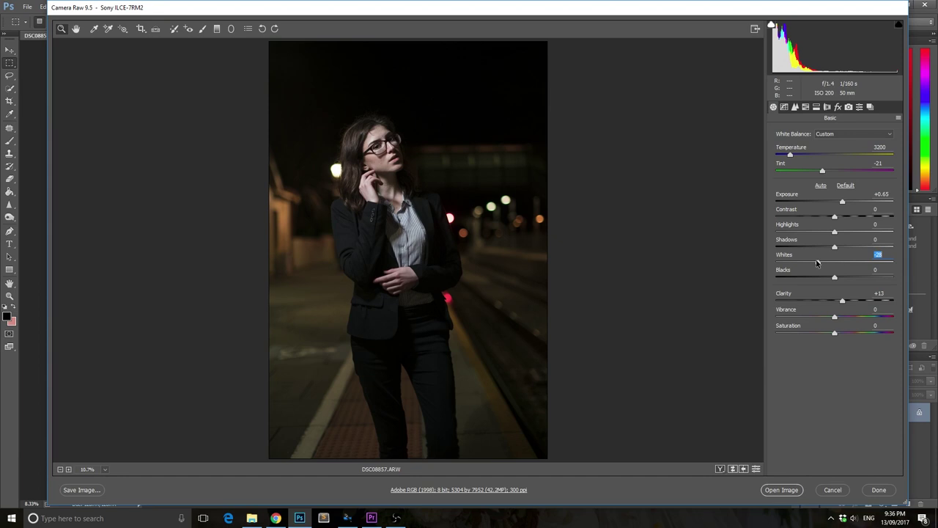
drag(758, 264, 816, 262)
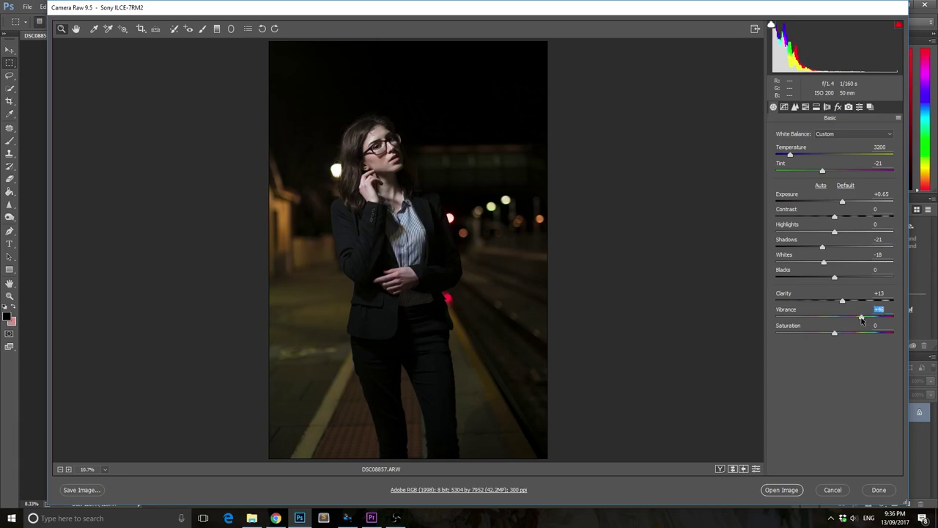
Zoom in on her face and set an Adjustment Brush to Exposure -4 and Blacks -100, zeroing the other sliders.
click(202, 28)
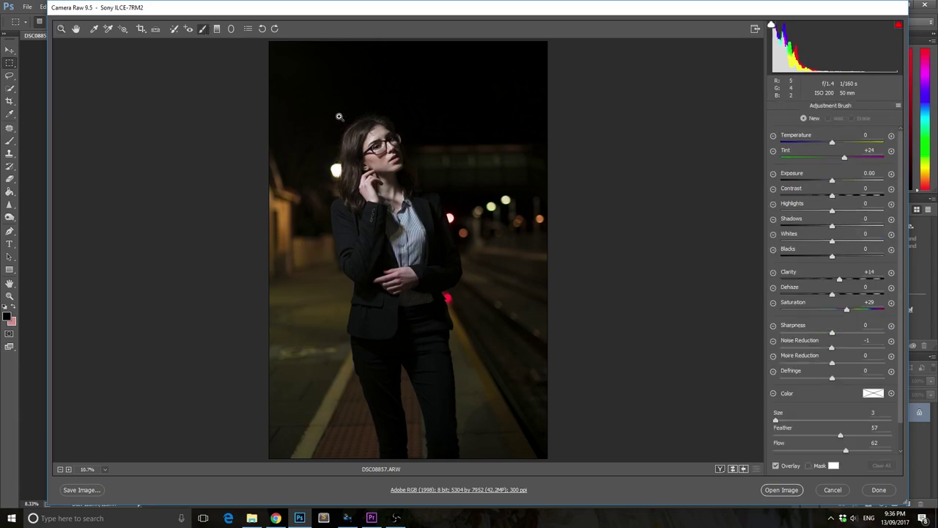
drag(449, 250, 450, 250)
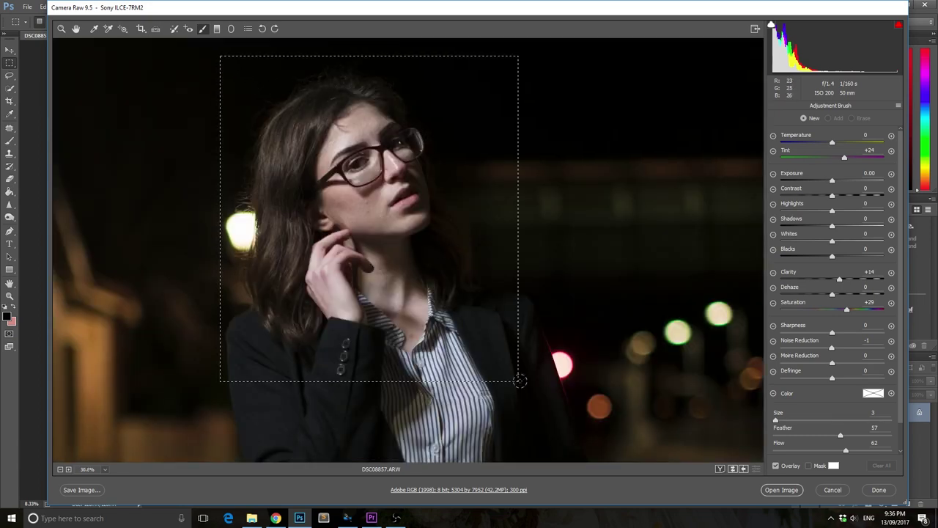
drag(519, 381, 519, 381)
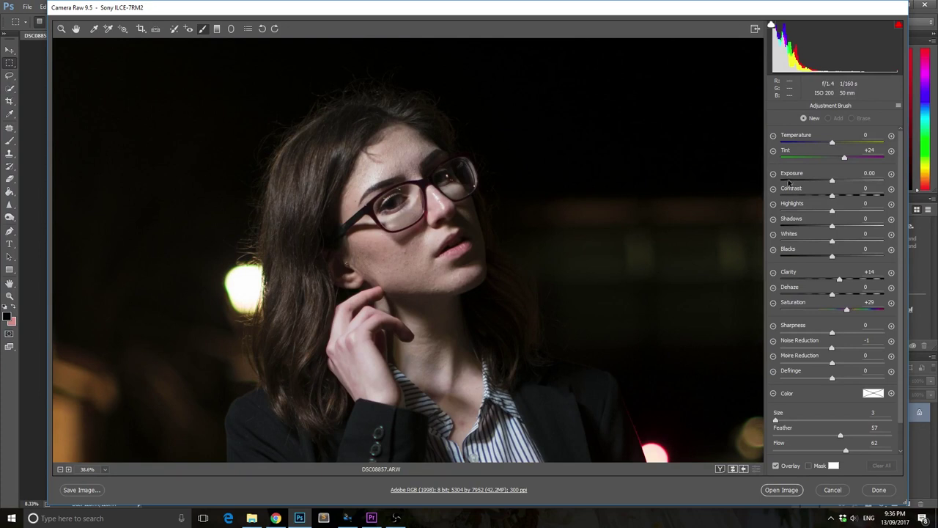
click(789, 182)
click(780, 256)
drag(839, 281, 834, 281)
click(833, 308)
click(780, 181)
double_click(830, 158)
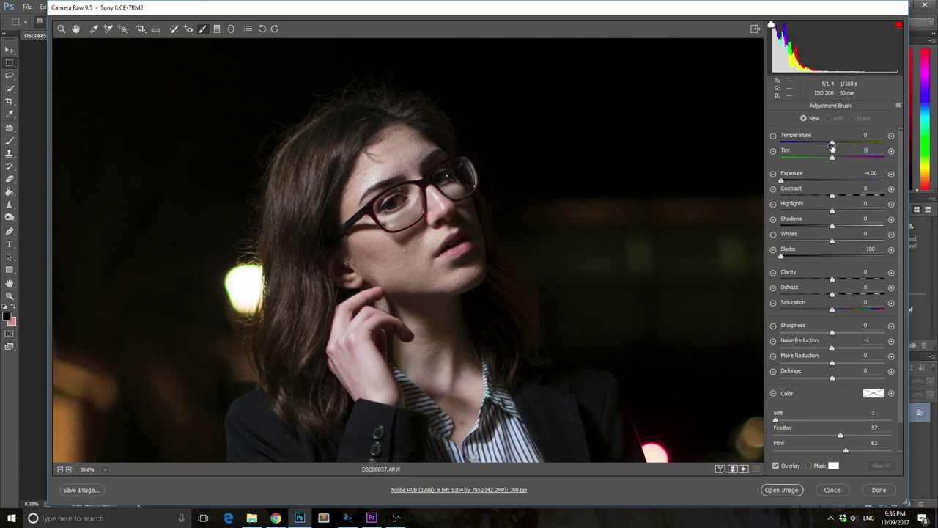
Paint the brush mask over the forehead, cheek and the skin under the eyeglass lens.
mouse_move(400, 150)
mouse_down()
mouse_move(373, 169)
mouse_move(392, 140)
mouse_move(425, 145)
mouse_move(405, 162)
mouse_move(404, 148)
mouse_move(399, 171)
mouse_up()
scroll(399, 186, up, 2)
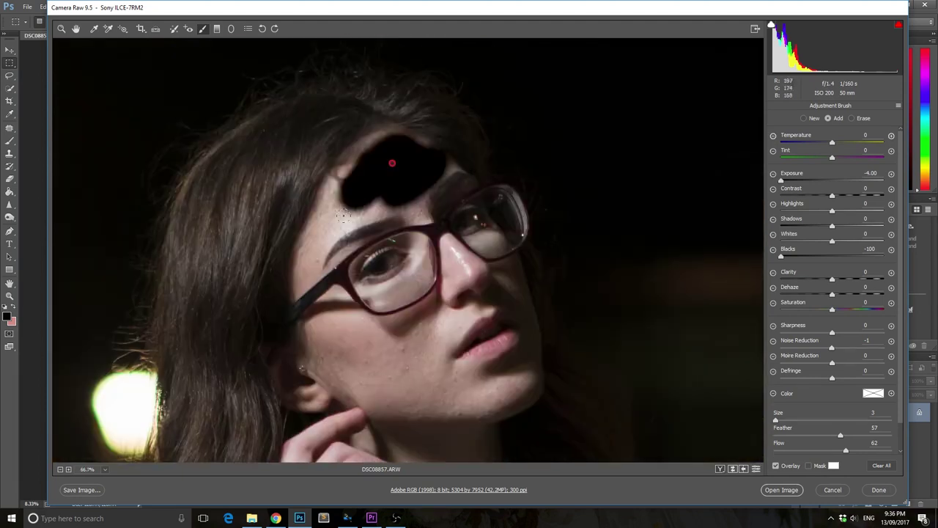
mouse_move(345, 199)
mouse_down()
mouse_move(369, 205)
mouse_move(320, 229)
mouse_move(389, 201)
mouse_move(422, 218)
mouse_move(440, 165)
mouse_up()
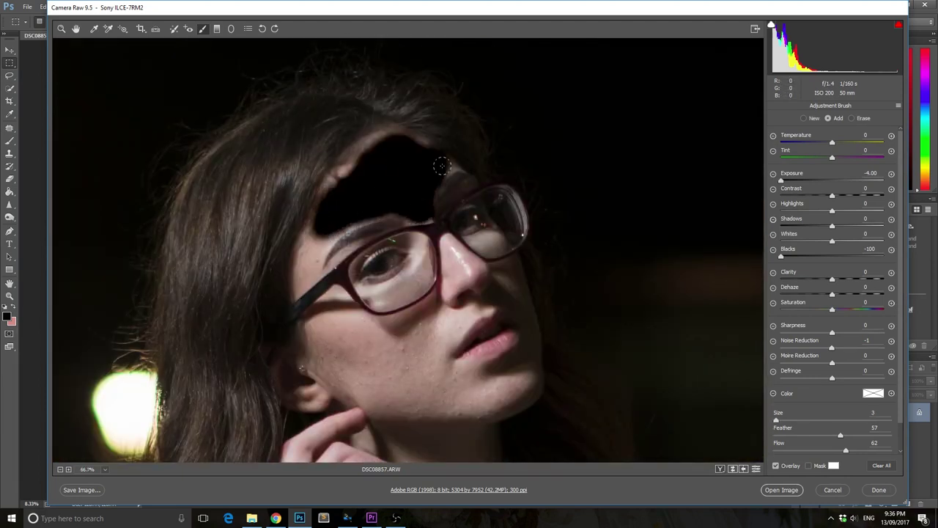
scroll(381, 234, down, 1)
mouse_move(330, 293)
mouse_down()
mouse_move(354, 306)
mouse_move(357, 283)
mouse_move(406, 298)
mouse_move(332, 319)
mouse_move(421, 360)
mouse_move(429, 271)
mouse_move(450, 197)
mouse_move(467, 221)
mouse_move(508, 226)
mouse_move(531, 328)
mouse_move(510, 325)
mouse_move(468, 268)
mouse_move(514, 256)
mouse_move(539, 308)
mouse_up()
key(bracketleft)
Finish masking the lower face and neck, fit the view, and reset brush Blacks and Exposure to 0.
key(bracketleft)
mouse_move(376, 249)
mouse_down()
mouse_move(417, 235)
mouse_move(416, 191)
mouse_up()
key(bracketright)
mouse_move(304, 234)
mouse_down()
mouse_move(314, 184)
mouse_move(318, 191)
mouse_move(378, 170)
mouse_up()
scroll(378, 170, down, 5)
key(bracketleft)
mouse_move(491, 352)
mouse_down()
mouse_move(496, 300)
mouse_move(425, 235)
mouse_move(444, 143)
mouse_move(414, 253)
mouse_up()
scroll(391, 247, up, 3)
key(bracketright)
key(bracketright)
scroll(391, 247, up, 2)
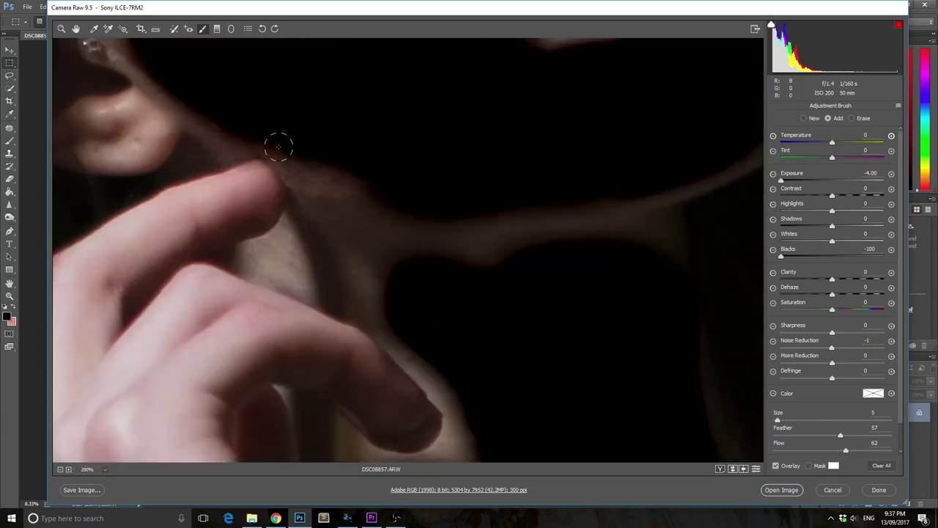
scroll(337, 220, up, 3)
scroll(211, 318, up, 3)
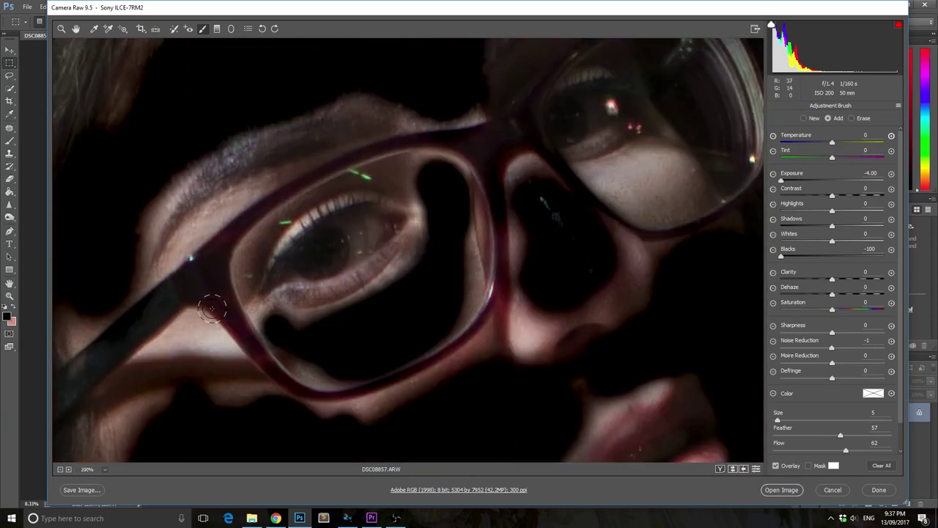
scroll(158, 308, down, 3)
key(ctrl+0)
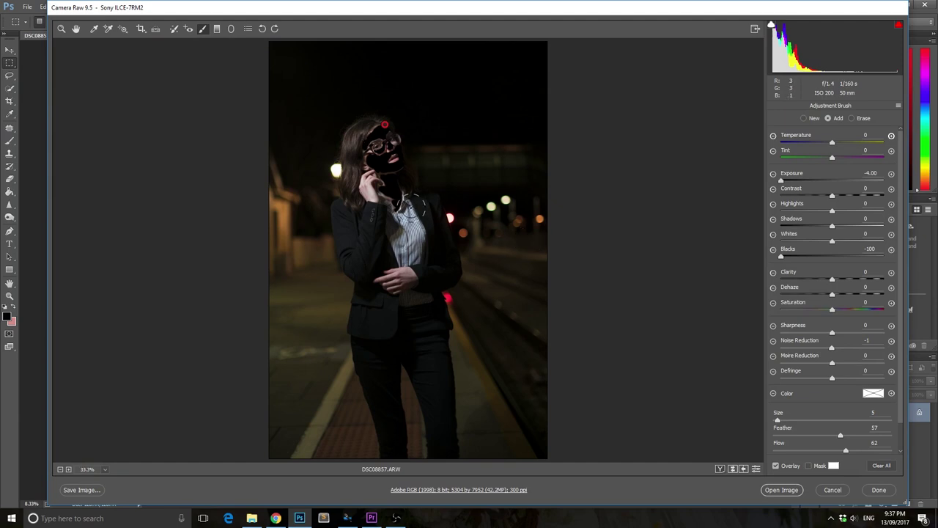
scroll(415, 203, up, 3)
scroll(523, 233, up, 3)
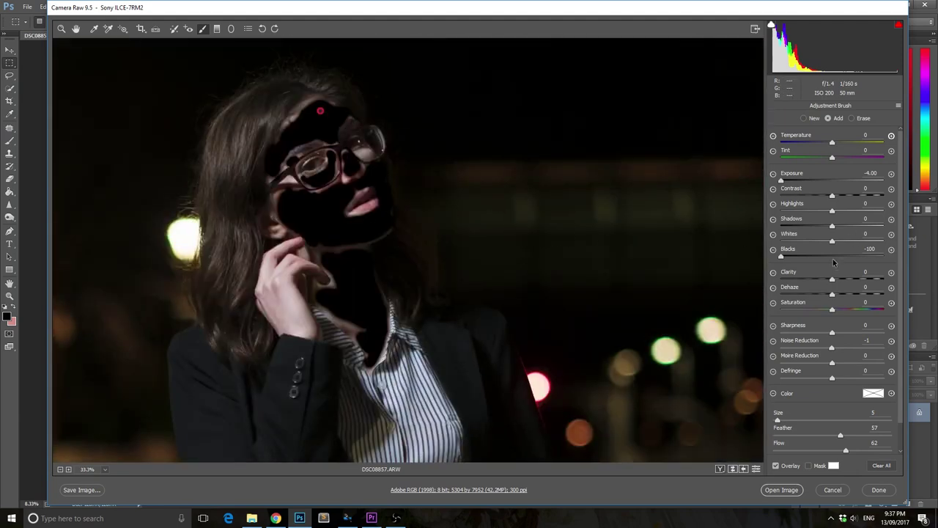
click(834, 258)
click(835, 180)
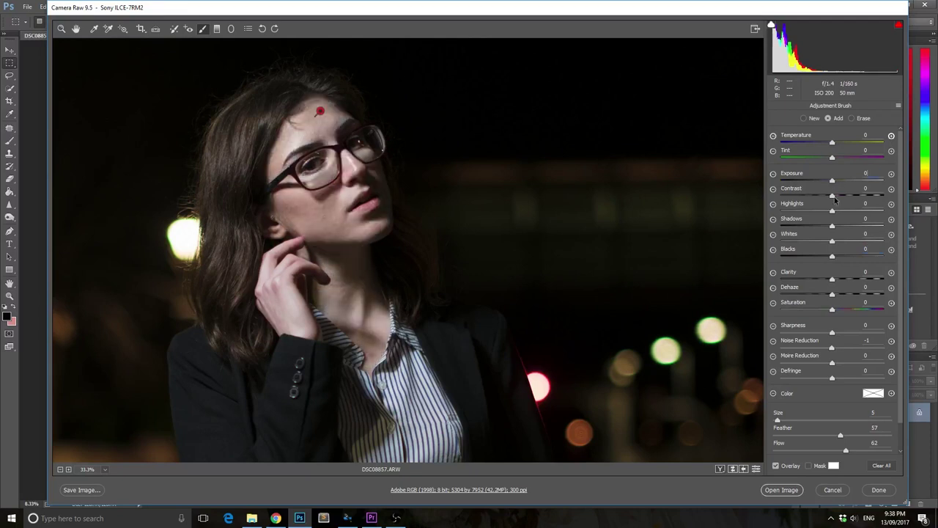
Lower the skin brush's Clarity to -31 to soften the skin, and zoom in on her face.
click(811, 278)
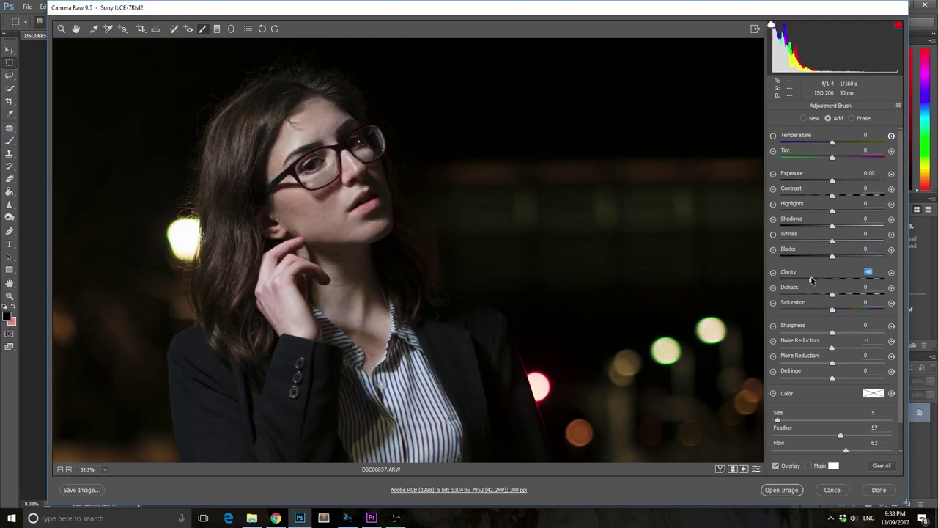
mouse_move(811, 279)
mouse_down()
mouse_move(753, 283)
mouse_move(817, 284)
mouse_up()
scroll(472, 191, down, 2)
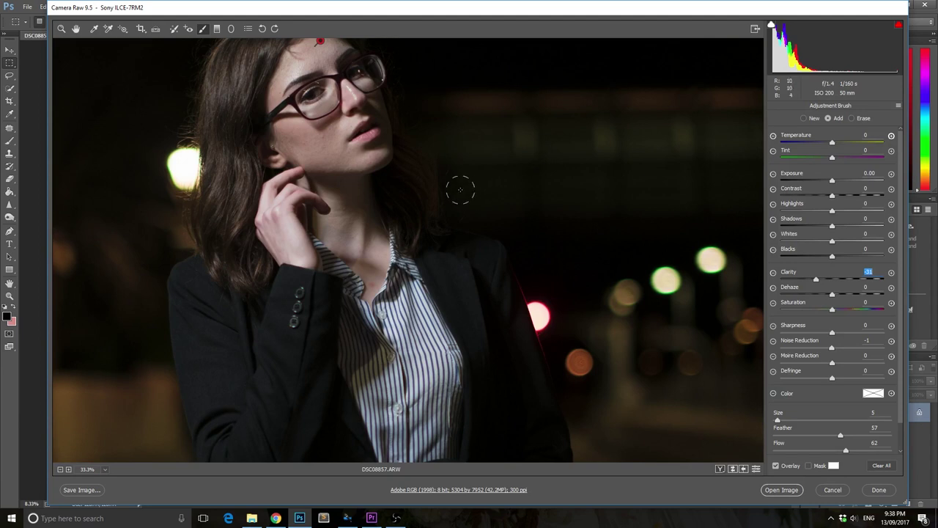
scroll(461, 190, up, 5)
drag(240, 190, 377, 277)
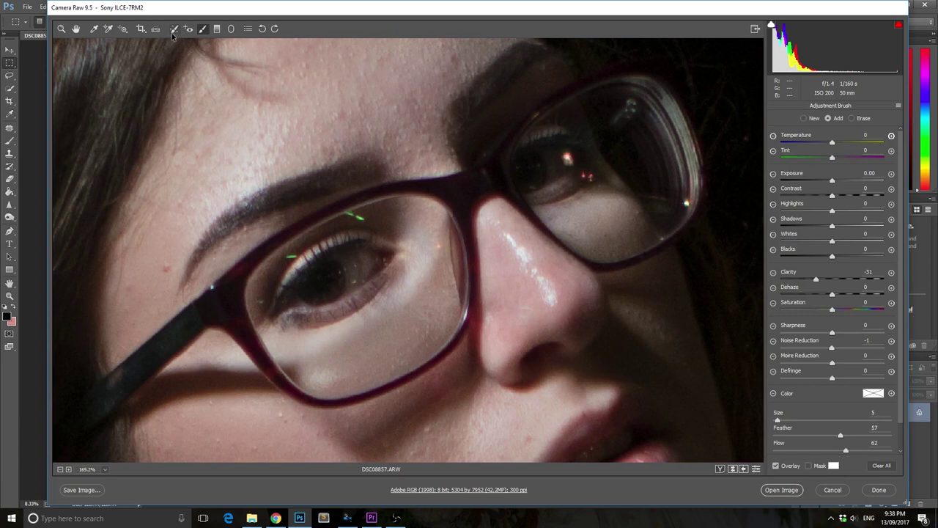
Paint a new brush with Exposure +0.20 and Clarity +18 over her eye, then fit the photo.
click(174, 29)
click(202, 28)
click(839, 182)
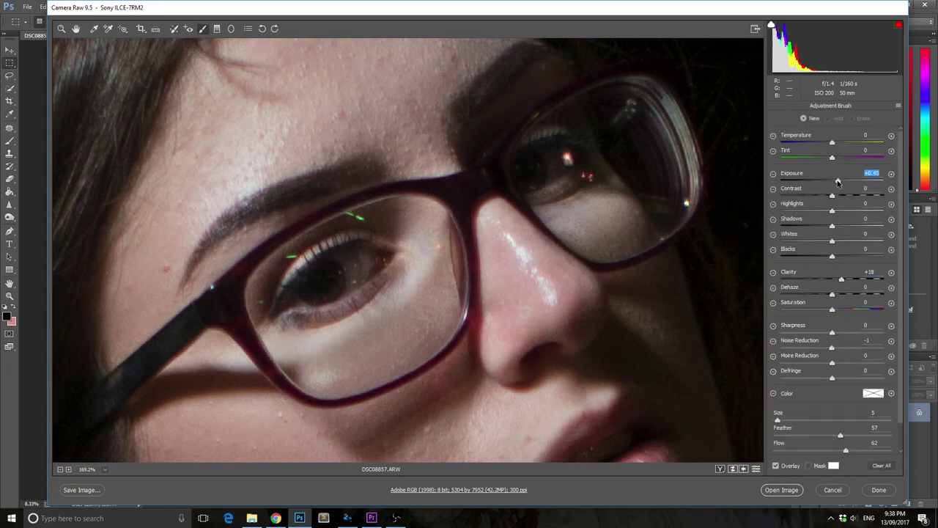
click(571, 154)
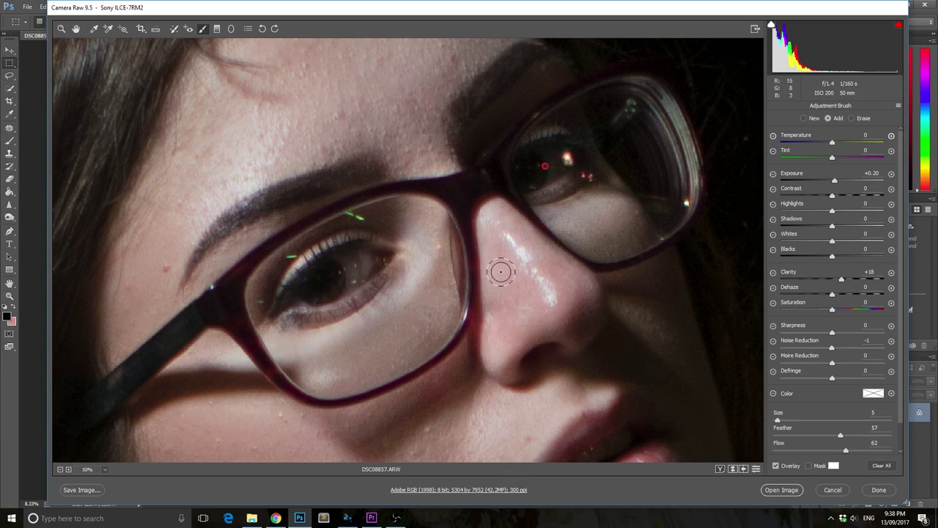
key(ctrl+minus)
key(ctrl+minus)
key(ctrl+minus)
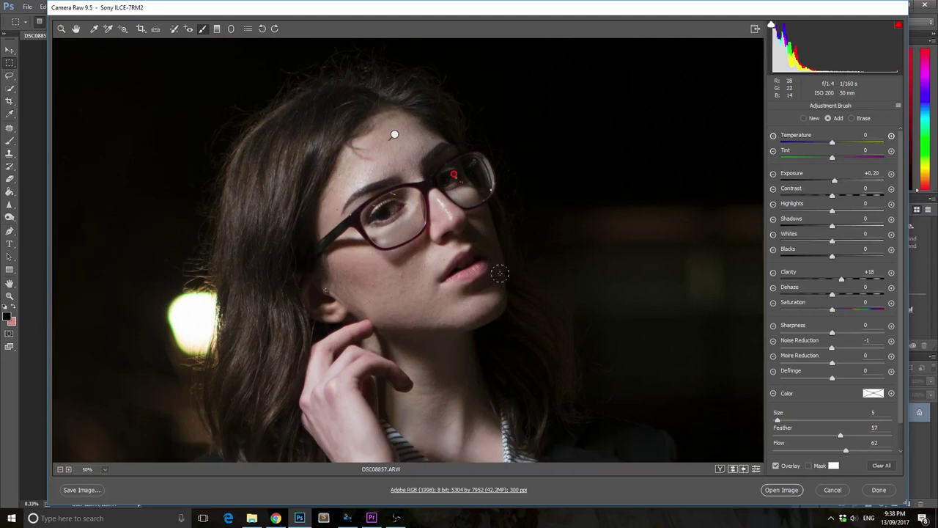
key(ctrl+0)
Start a new large brush with Blacks -100, Exposure -4.00 and Clarity +100.
click(174, 30)
click(203, 28)
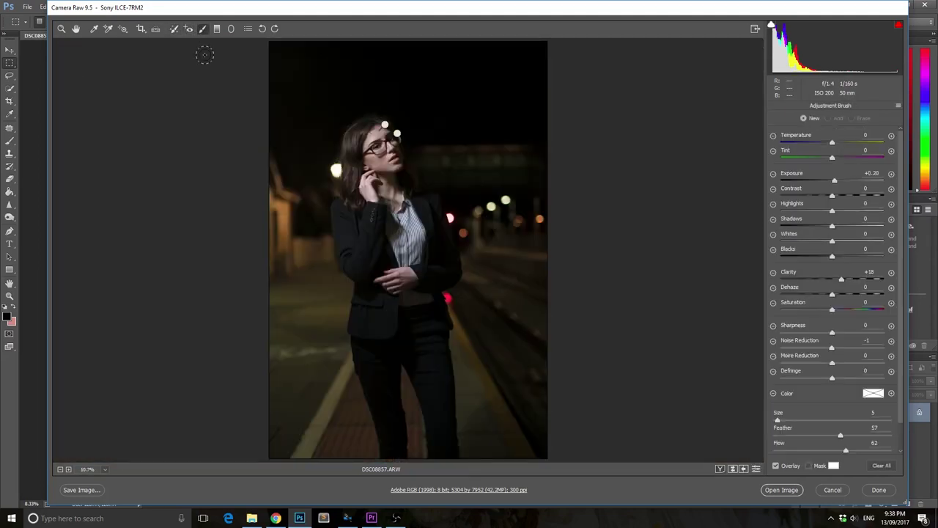
click(772, 257)
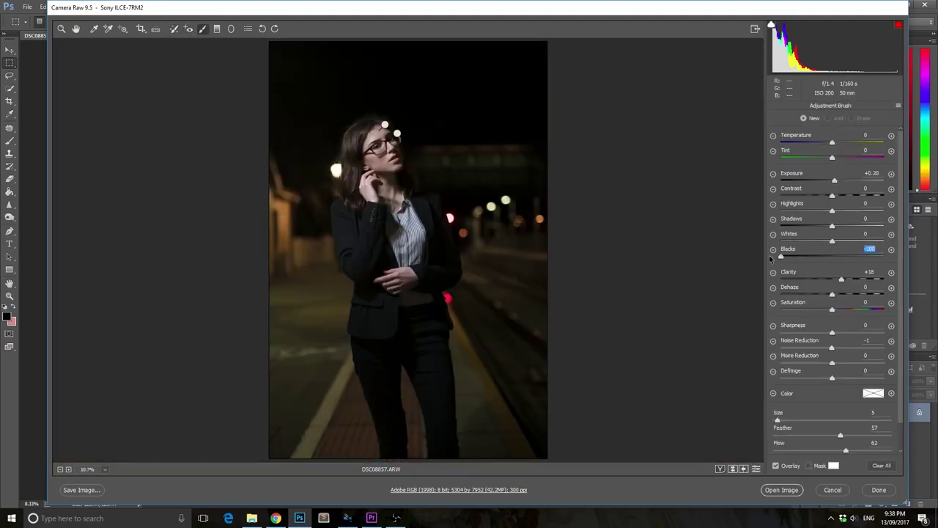
click(782, 181)
click(884, 279)
key(])
key(])
key(])
key(])
key(])
key(])
Darken the lower-left background, the lit structure, the street lights, the platform and the bright strip by her leg.
mouse_move(294, 373)
mouse_down()
mouse_move(293, 343)
mouse_move(297, 475)
mouse_move(299, 398)
mouse_move(352, 452)
mouse_move(321, 393)
mouse_move(321, 357)
mouse_move(339, 401)
mouse_move(330, 287)
mouse_move(305, 324)
mouse_move(269, 227)
mouse_move(307, 268)
mouse_move(299, 159)
mouse_move(303, 187)
mouse_move(332, 123)
mouse_move(307, 124)
mouse_move(259, 196)
mouse_move(290, 76)
mouse_up()
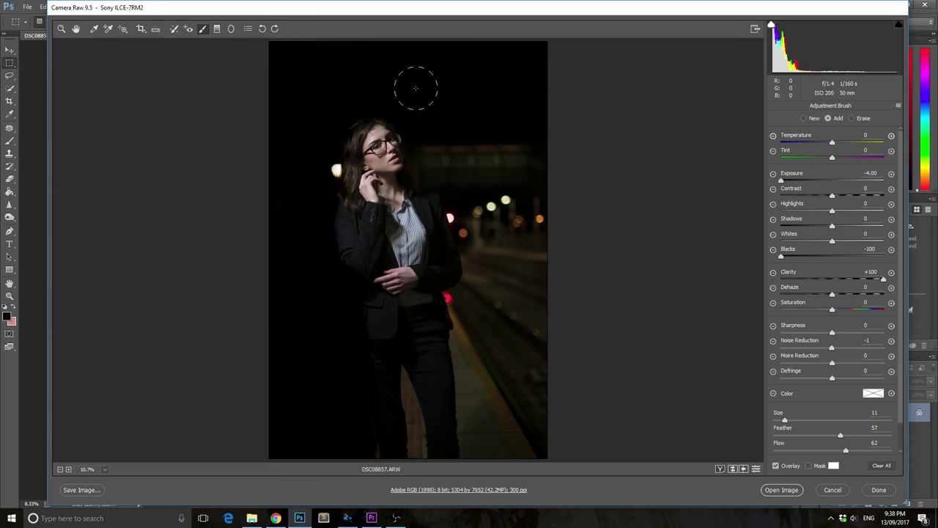
mouse_move(444, 126)
mouse_down()
mouse_move(438, 165)
mouse_move(441, 151)
mouse_move(528, 163)
mouse_up()
mouse_move(467, 174)
mouse_down()
mouse_move(503, 262)
mouse_move(538, 266)
mouse_move(503, 248)
mouse_move(486, 329)
mouse_move(474, 325)
mouse_move(476, 425)
mouse_move(547, 382)
mouse_move(579, 436)
mouse_up()
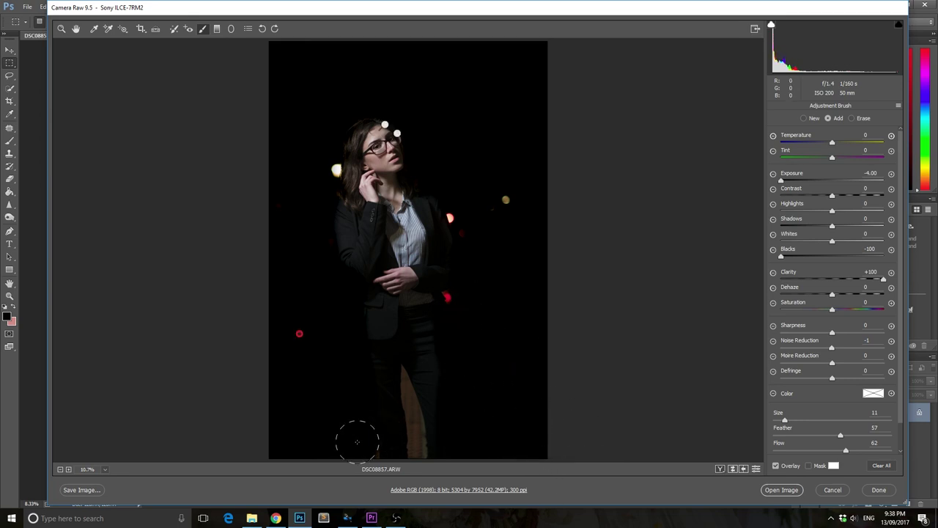
key(bracketleft)
key(bracketleft)
key(bracketleft)
key(bracketleft)
key(bracketleft)
mouse_move(401, 374)
mouse_down()
mouse_move(422, 459)
mouse_move(410, 391)
mouse_up()
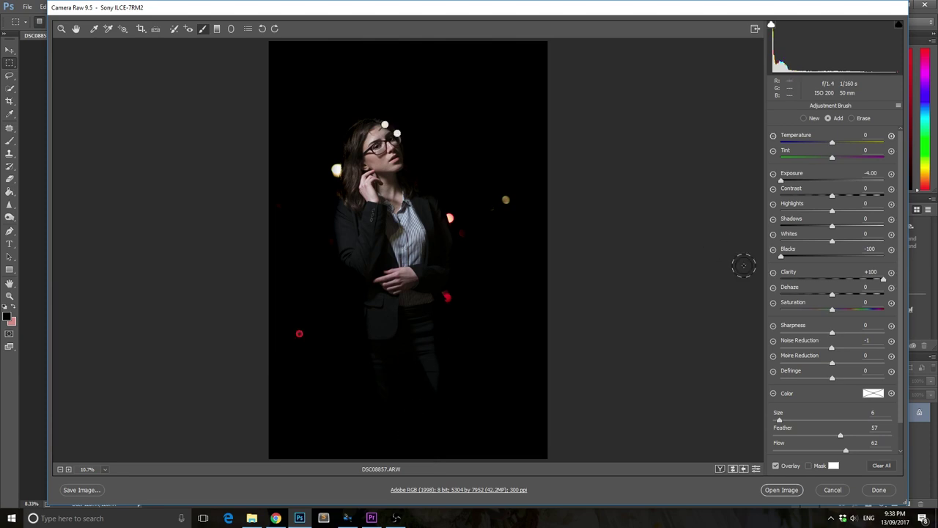
Reset the brush's Blacks and Exposure to 0, cool its Temperature to -48, and paint over the jacket.
double_click(831, 258)
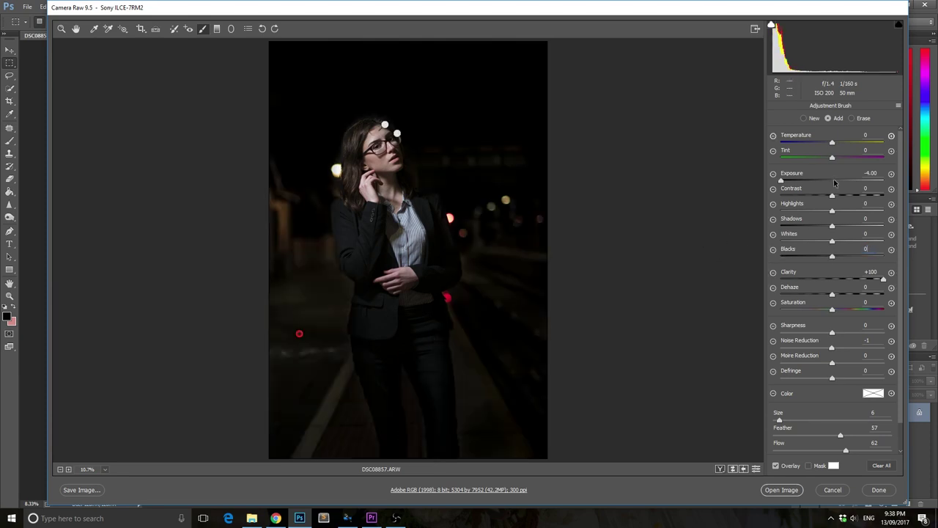
double_click(833, 180)
mouse_move(820, 144)
mouse_down()
mouse_move(784, 144)
mouse_move(808, 144)
mouse_up()
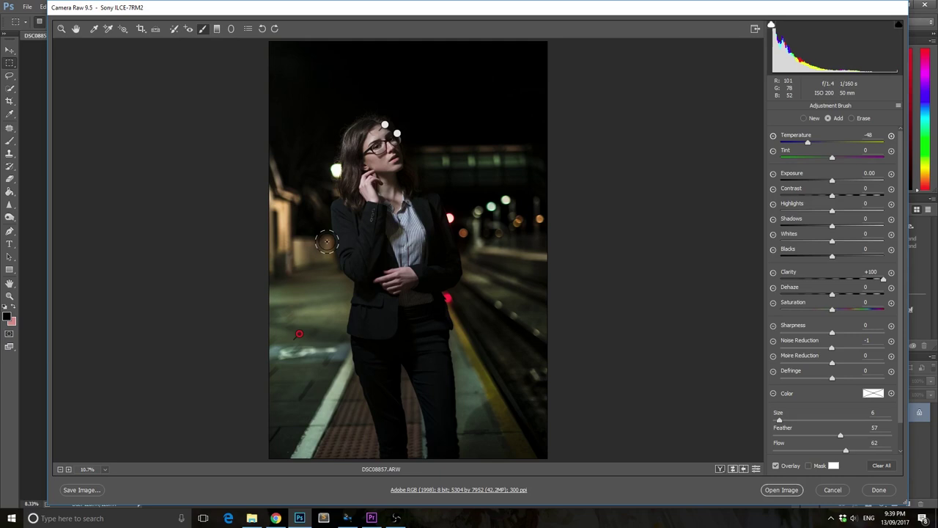
drag(327, 242, 345, 283)
mouse_move(319, 232)
mouse_down()
mouse_move(321, 218)
mouse_move(317, 247)
mouse_up()
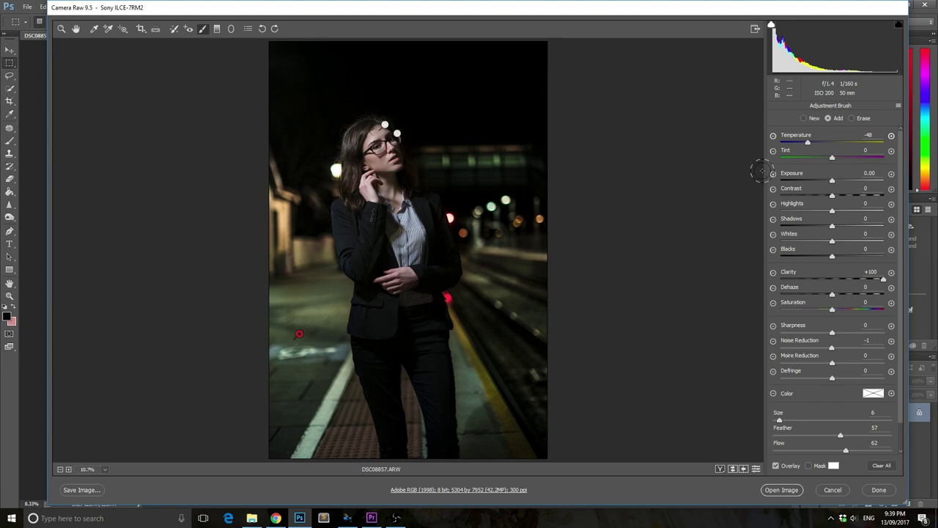
drag(810, 144, 814, 145)
key(ctrl+z)
Set the brush to Clarity +100, Saturation +35 and Temperature -54, then zoom in on her face.
ctrl+click(309, 307)
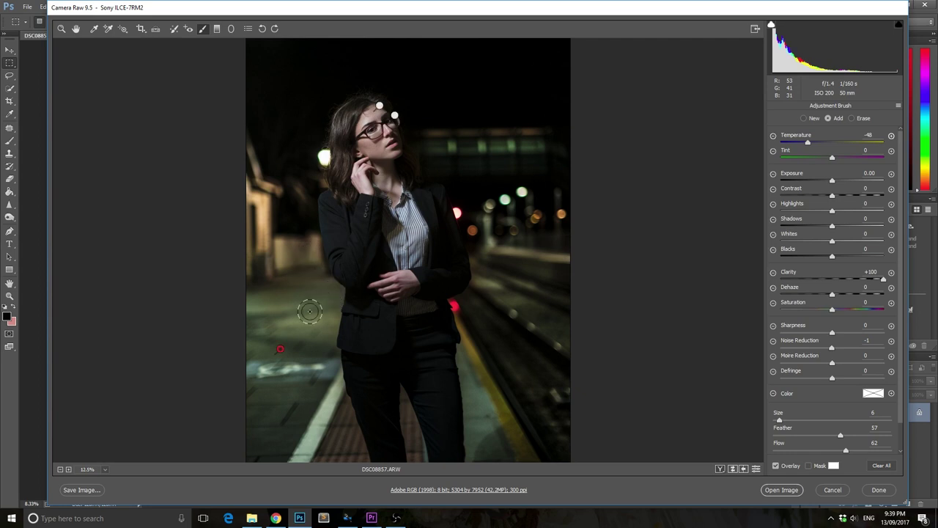
scroll(310, 309, down, 1)
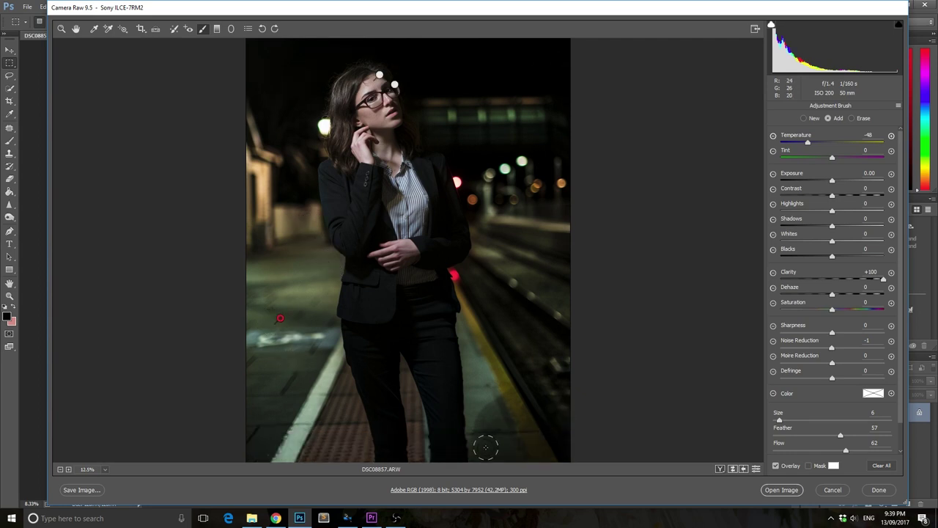
scroll(486, 447, up, 1)
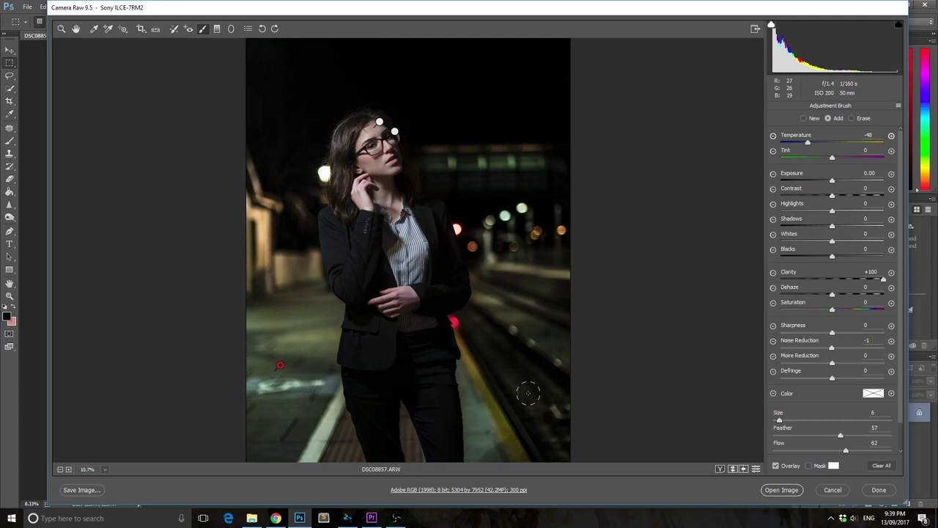
scroll(624, 289, down, 1)
drag(798, 277, 920, 281)
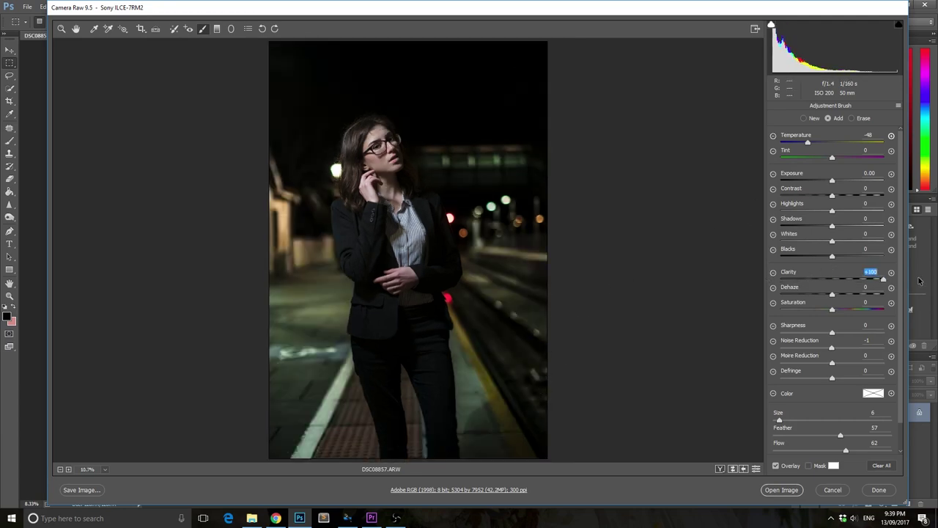
click(863, 310)
drag(808, 144, 804, 144)
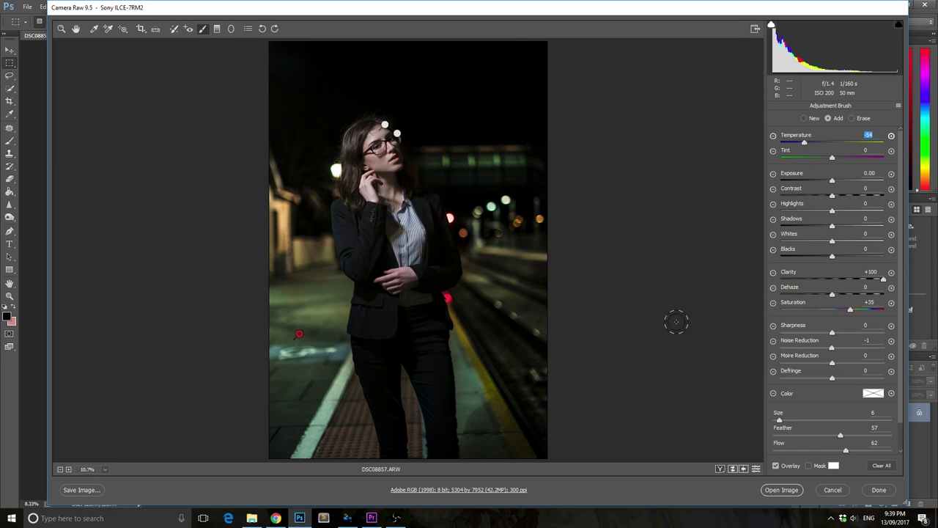
key(h)
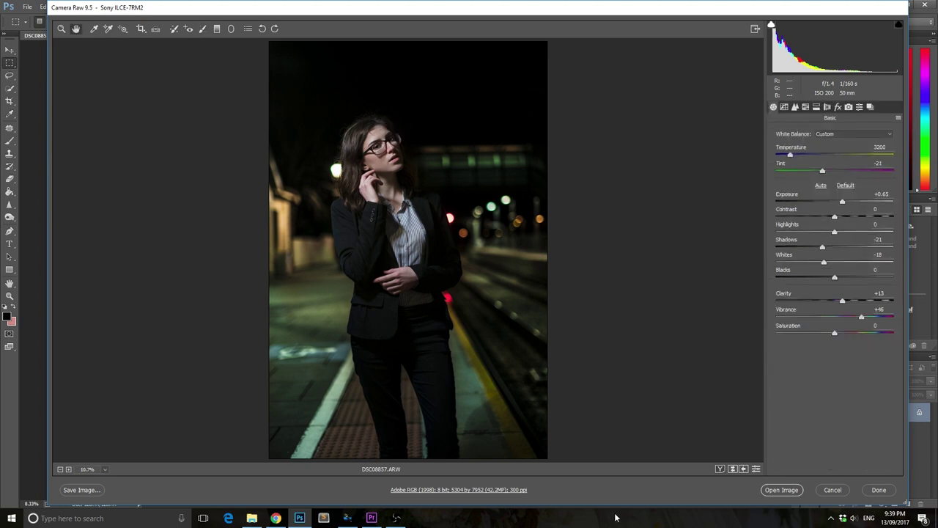
drag(342, 112, 415, 178)
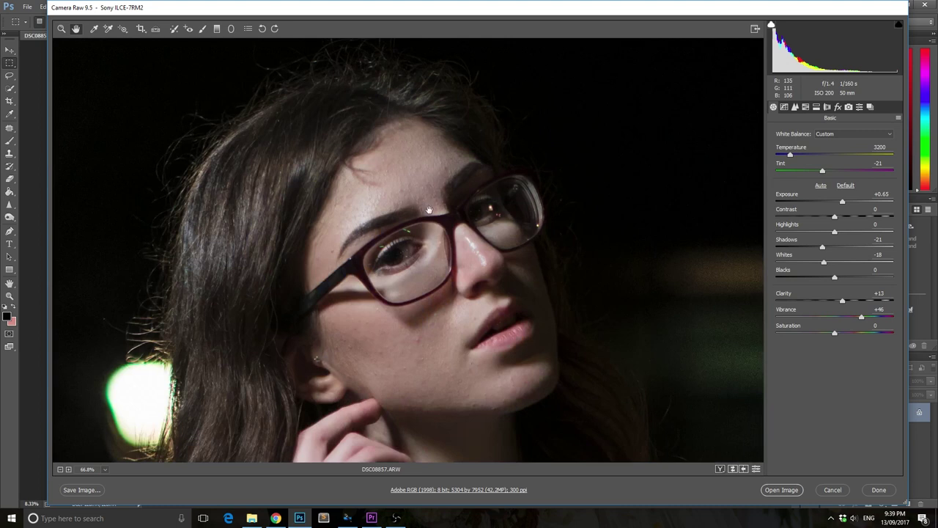
Start a new brush with Temperature +9, Tint +14, Clarity +9 and brush size 4.
click(203, 29)
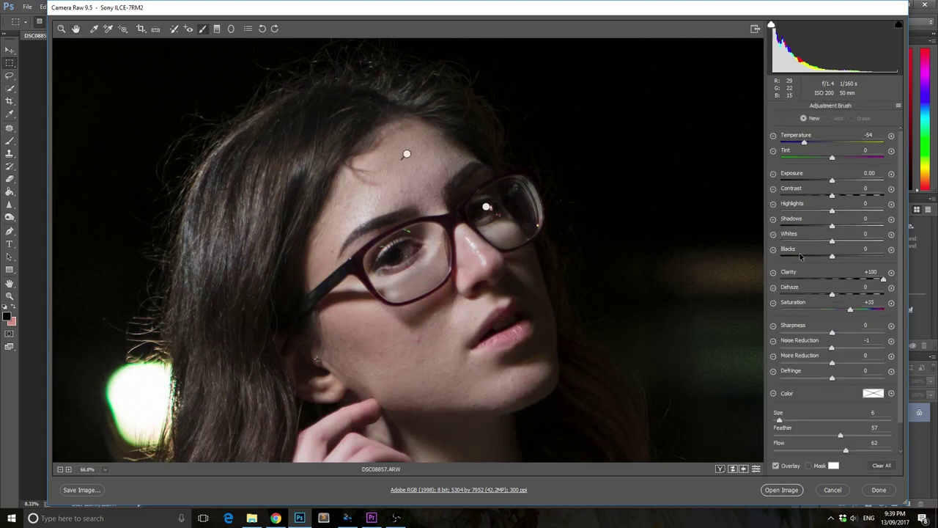
click(836, 279)
click(840, 157)
click(836, 142)
key(bracketleft)
key(bracketleft)
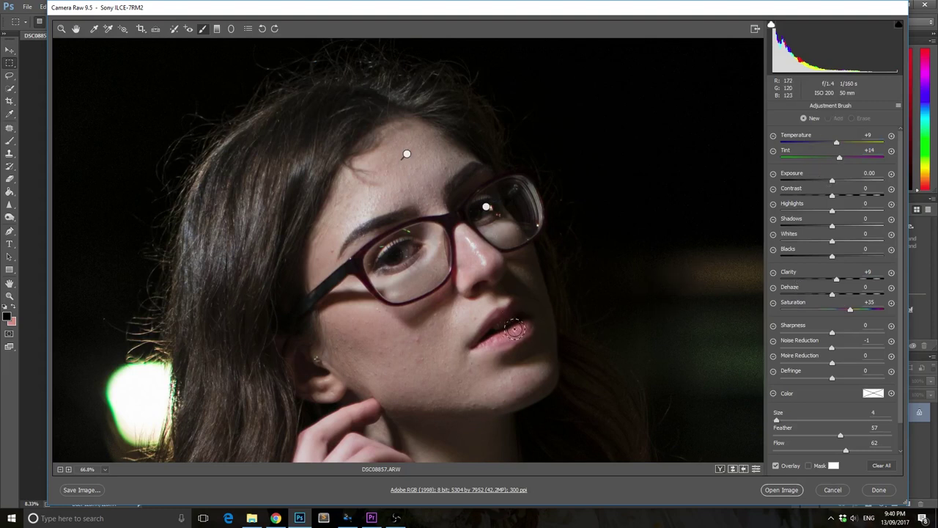
Zoom in on the lips, paint along the lower lip and raise the lip adjustment's Tint.
key(ctrl+equal)
key(ctrl+equal)
scroll(517, 308, down, 5)
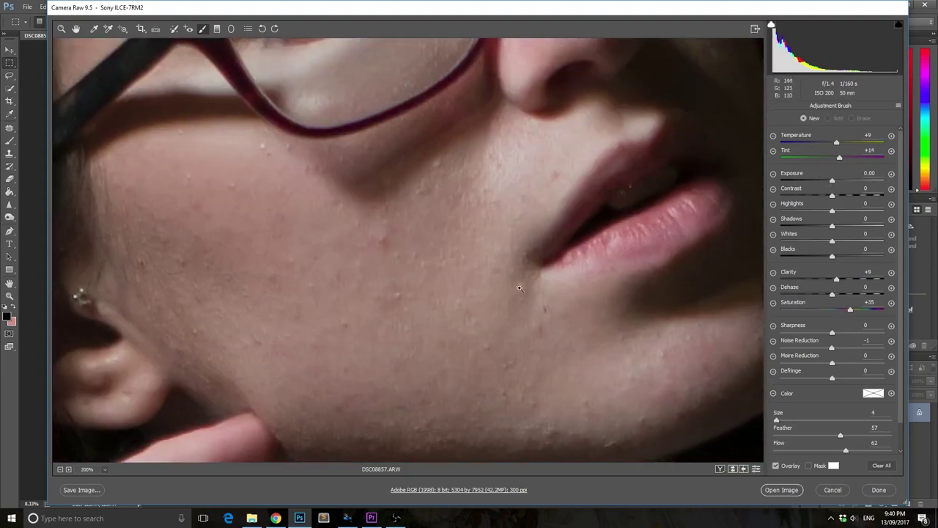
scroll(520, 288, right, 3)
scroll(561, 234, up, 2)
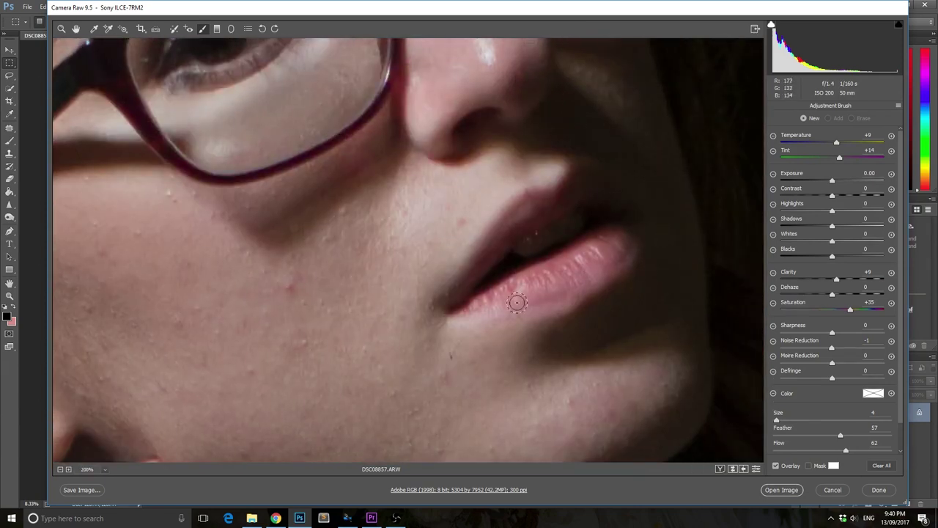
mouse_move(517, 302)
mouse_down()
mouse_move(479, 306)
mouse_move(533, 278)
mouse_move(522, 290)
mouse_move(548, 284)
mouse_move(533, 296)
mouse_move(587, 274)
mouse_move(622, 238)
mouse_move(574, 284)
mouse_move(617, 245)
mouse_move(567, 278)
mouse_move(589, 247)
mouse_move(496, 295)
mouse_move(483, 260)
mouse_up()
drag(782, 159, 844, 159)
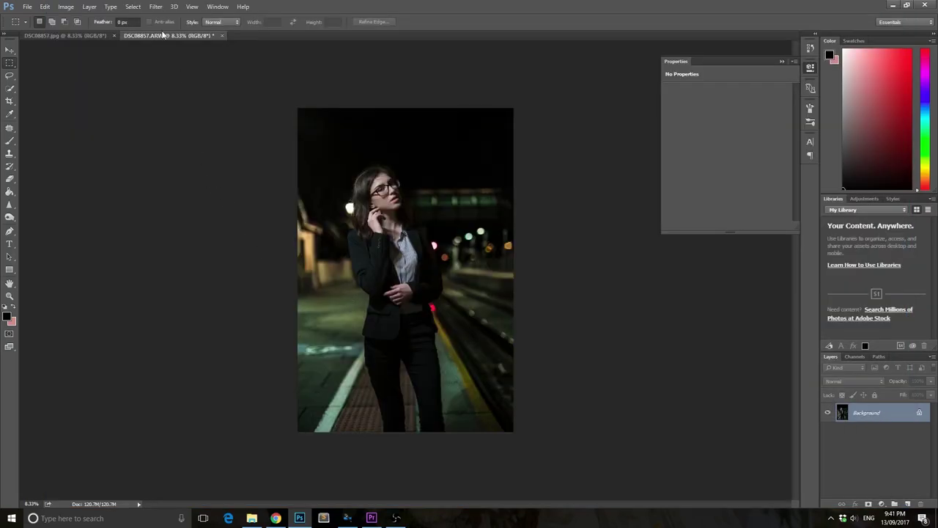
Zoom the photo to 300% to inspect the noise, then fit it back on screen.
click(156, 6)
mouse_move(233, 144)
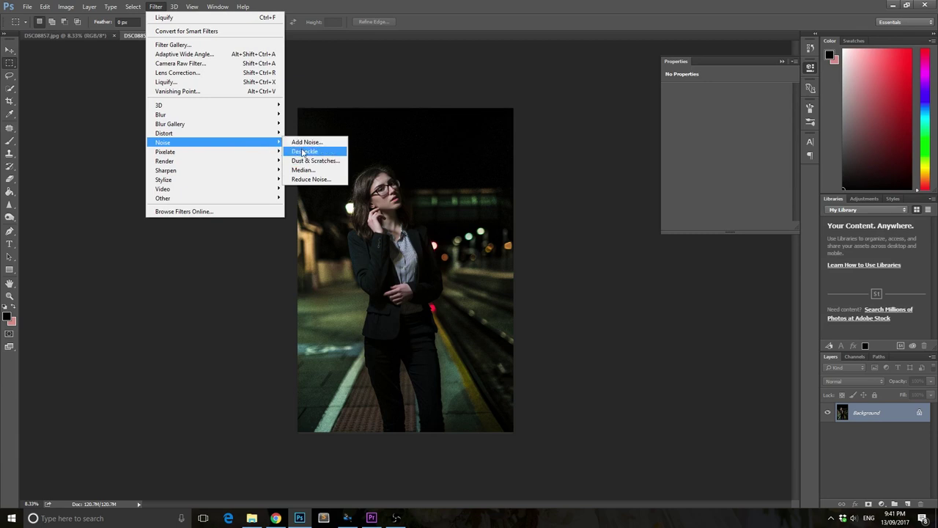
click(250, 244)
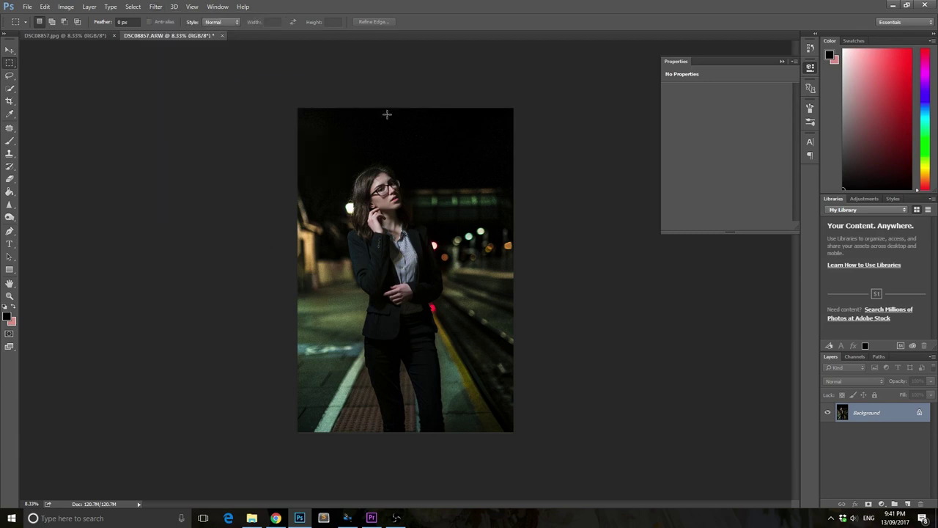
key(ctrl+plus)
key(ctrl+plus)
key(ctrl+plus)
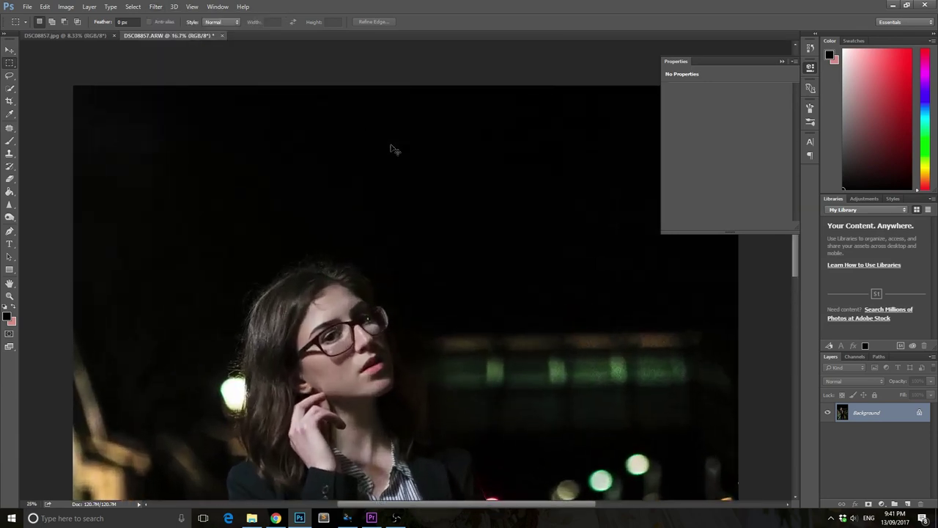
key(ctrl+plus)
key(ctrl+plus)
key(ctrl+plus)
key(ctrl+plus)
key(ctrl+plus)
key(ctrl+plus)
key(ctrl+plus)
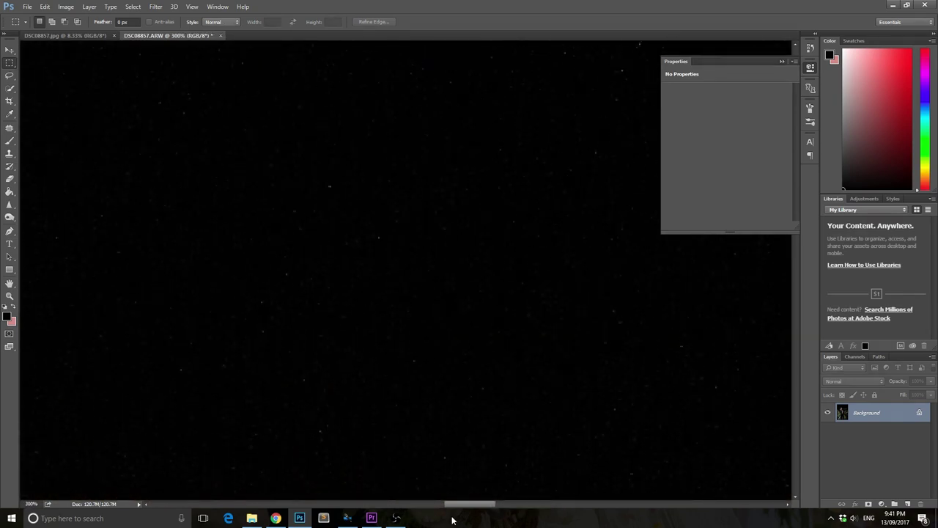
drag(480, 506, 250, 505)
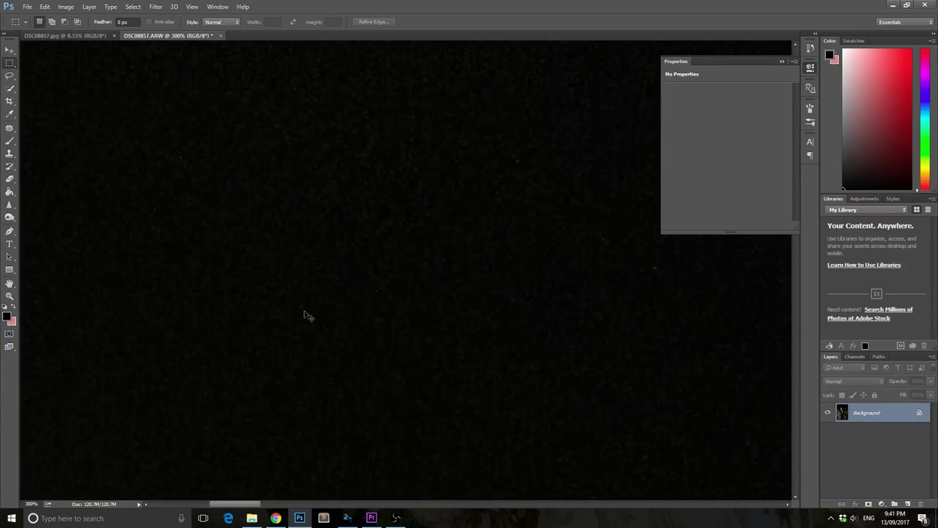
key(ctrl+0)
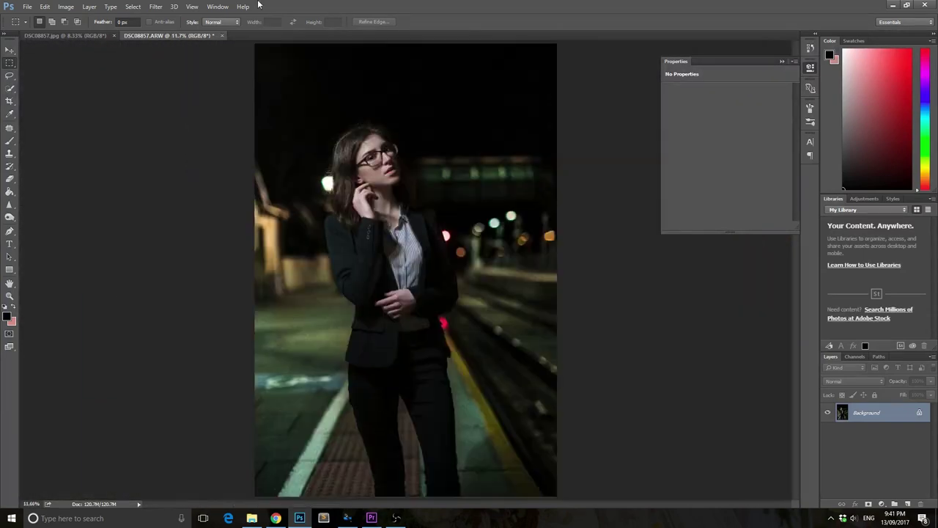
Apply Filter > Noise > Despeckle to the whole photo.
click(155, 7)
mouse_move(242, 145)
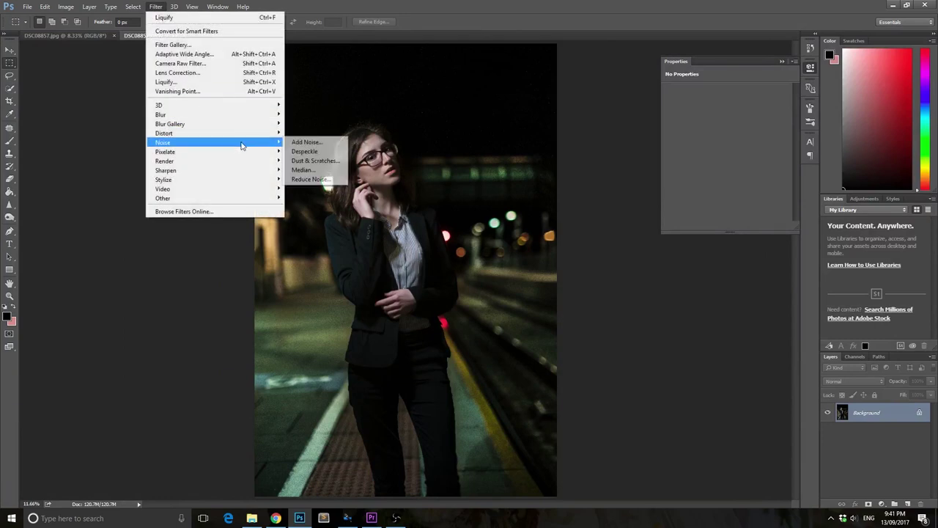
click(313, 151)
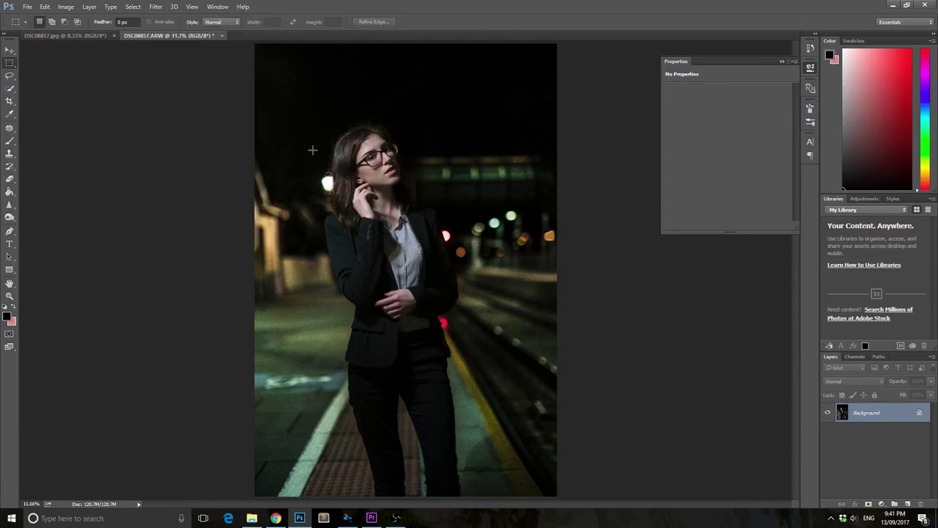
Fill a rectangular marquee at the photo's top-left corner, then deselect it.
drag(244, 114, 315, 26)
key(shift+F5)
key(Return)
key(ctrl+d)
With the Patch tool, patch out the small blemishes on her cheek.
click(10, 129)
scroll(90, 114, up, 4)
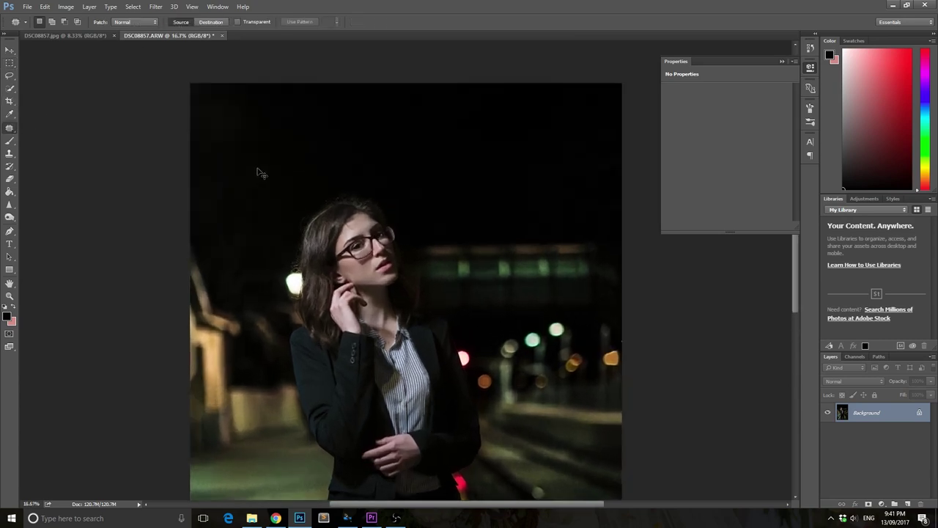
scroll(256, 194, up, 5)
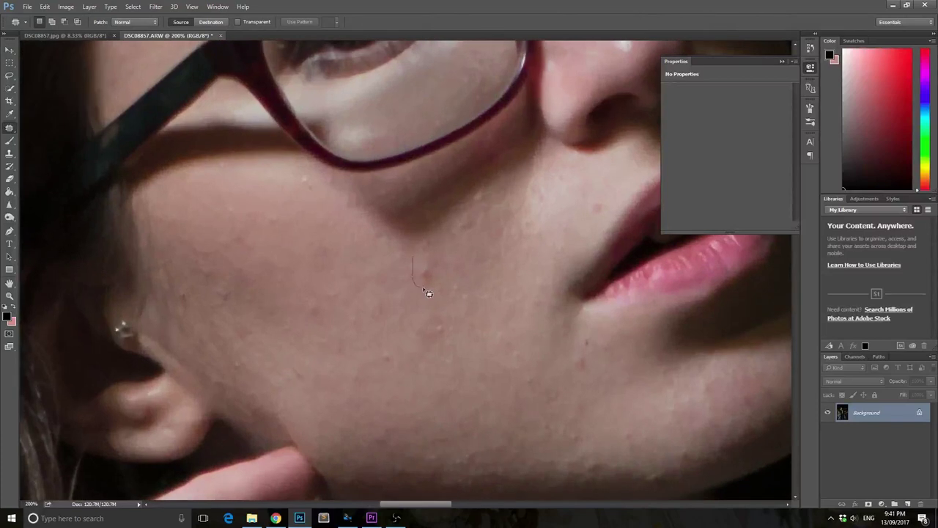
drag(424, 290, 400, 285)
drag(386, 231, 369, 233)
mouse_move(292, 228)
mouse_down()
mouse_move(268, 217)
mouse_move(299, 218)
mouse_move(239, 218)
mouse_move(304, 199)
mouse_move(490, 211)
mouse_up()
Patch the shine on the nose with nearby skin and clear the selection.
scroll(375, 355, down, 2)
drag(169, 252, 193, 255)
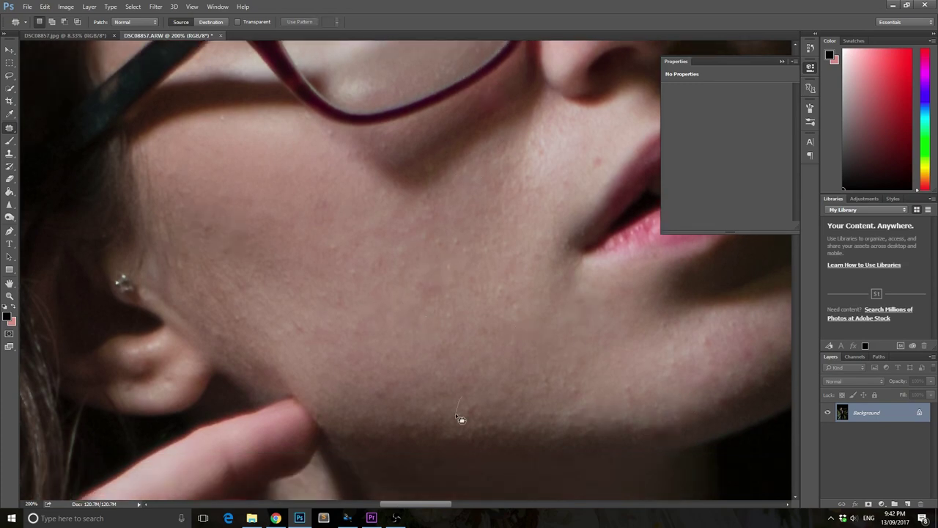
scroll(461, 420, up, 8)
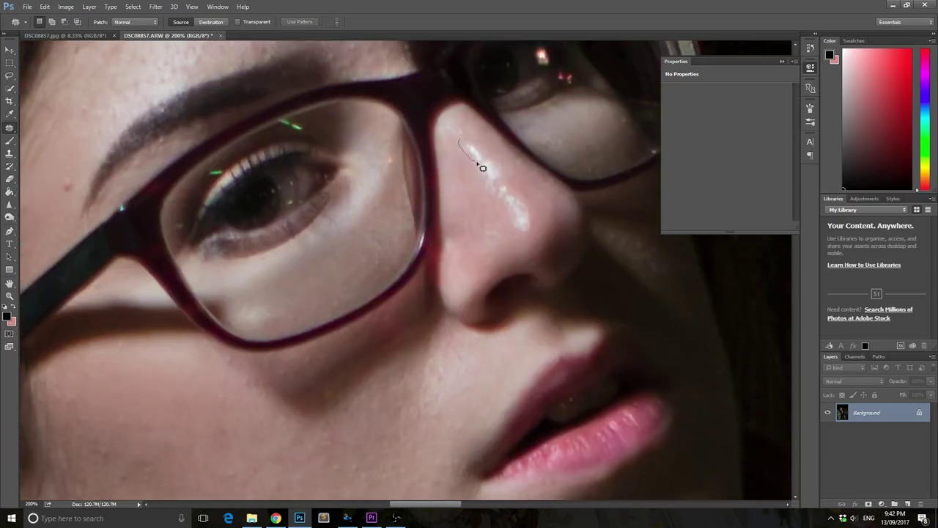
mouse_move(482, 168)
mouse_down()
mouse_move(472, 164)
mouse_move(530, 201)
mouse_move(513, 262)
mouse_move(515, 235)
mouse_up()
scroll(530, 201, up, 2)
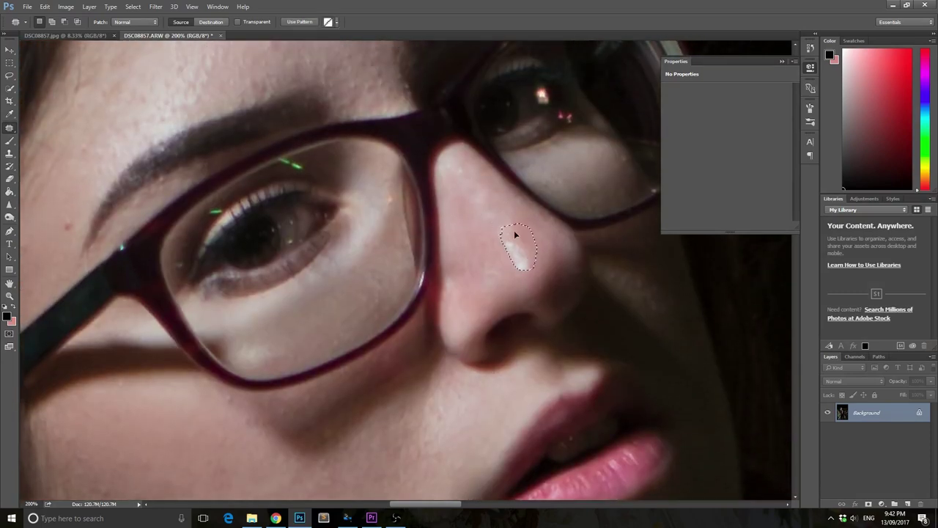
key(ctrl+d)
scroll(516, 234, up, 10)
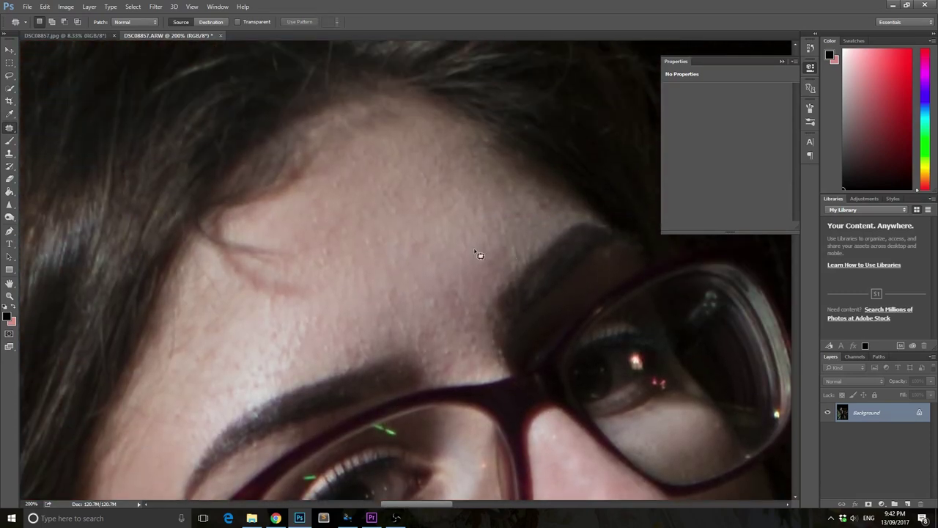
scroll(306, 343, up, 1)
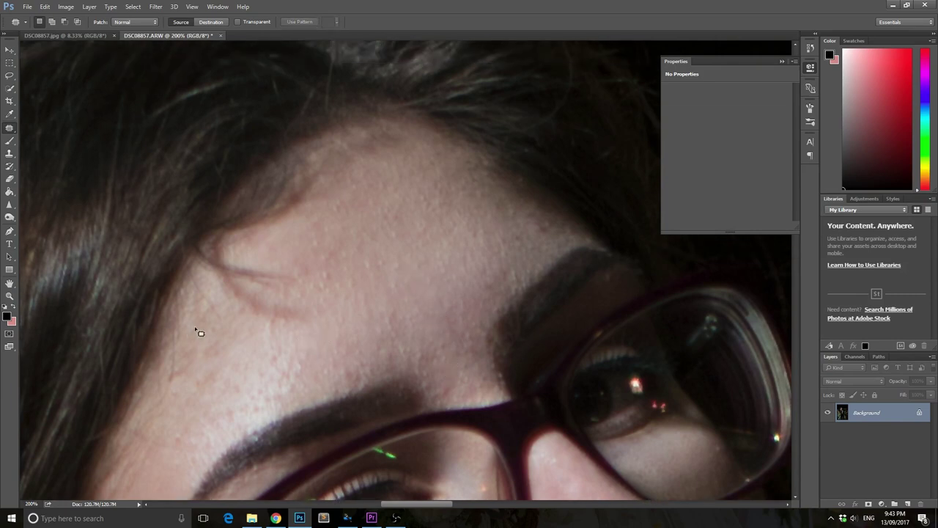
Outline the forehead above the eyebrow and soften it with a Gaussian Blur.
mouse_move(198, 331)
mouse_down()
mouse_move(243, 433)
mouse_move(287, 420)
mouse_up()
mouse_move(196, 312)
mouse_down()
mouse_move(231, 413)
mouse_move(420, 381)
mouse_up()
drag(237, 237, 182, 281)
click(156, 7)
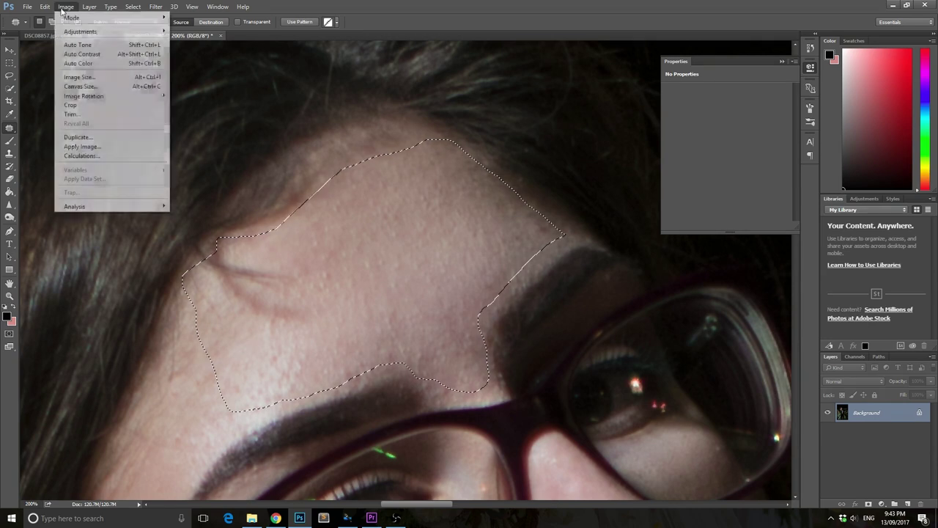
mouse_move(269, 118)
click(310, 151)
key(Return)
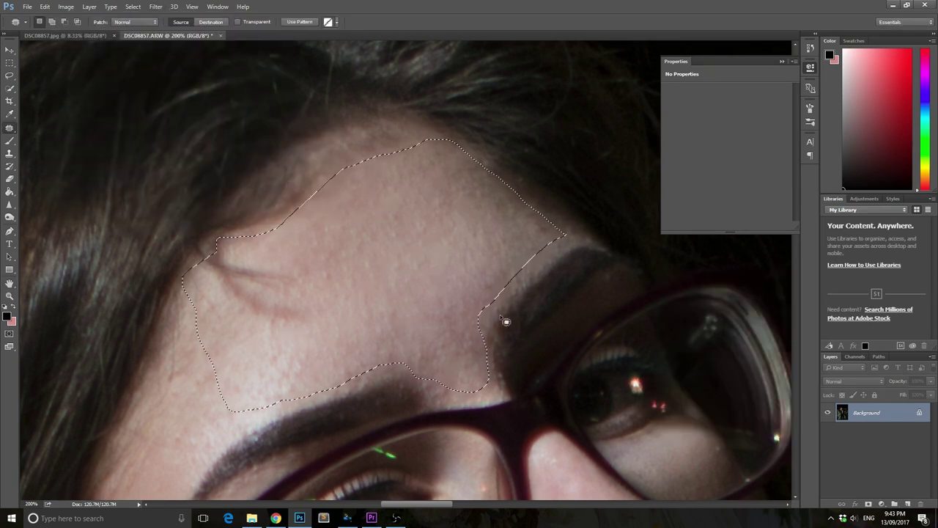
key(ctrl+d)
key(ctrl+minus)
key(ctrl+minus)
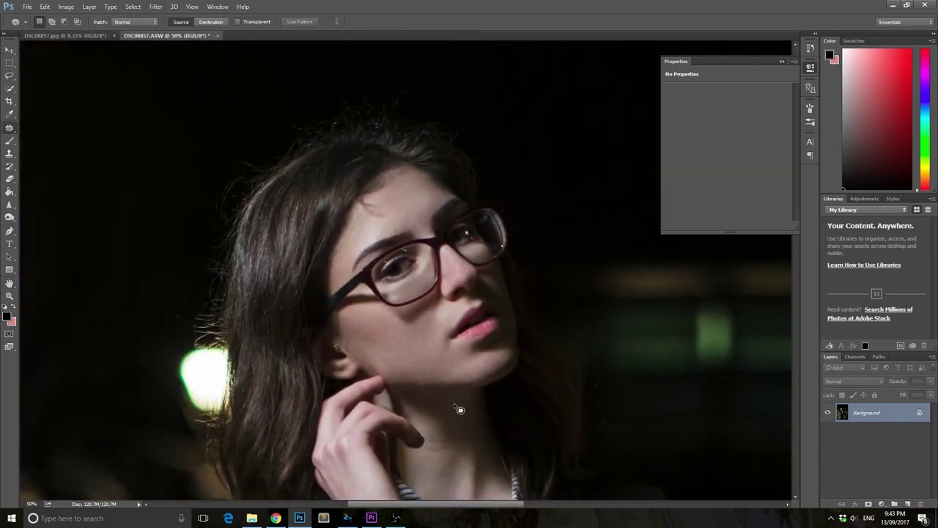
Zoom in and patch away the forehead crease and rough spots near the hairline.
key(ctrl+plus)
key(ctrl+plus)
key(ctrl+plus)
key(ctrl+plus)
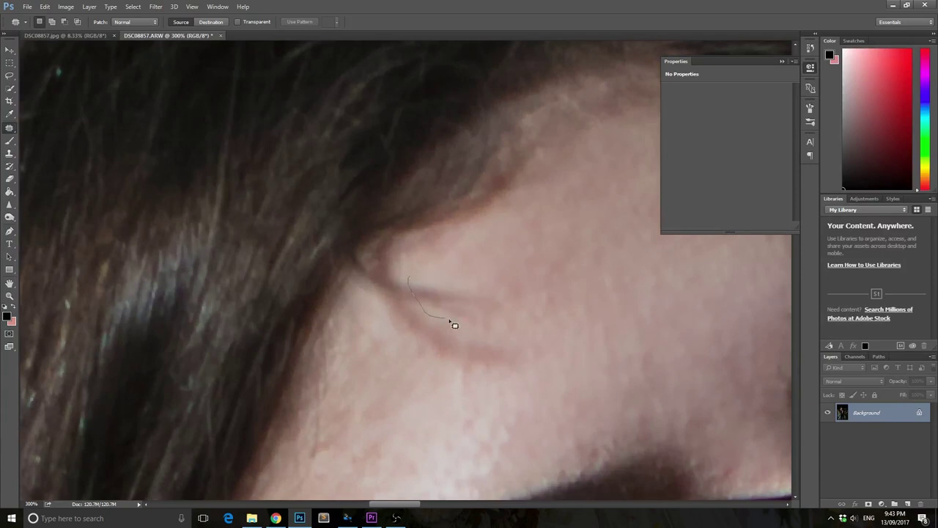
drag(518, 292, 524, 280)
key(ctrl+d)
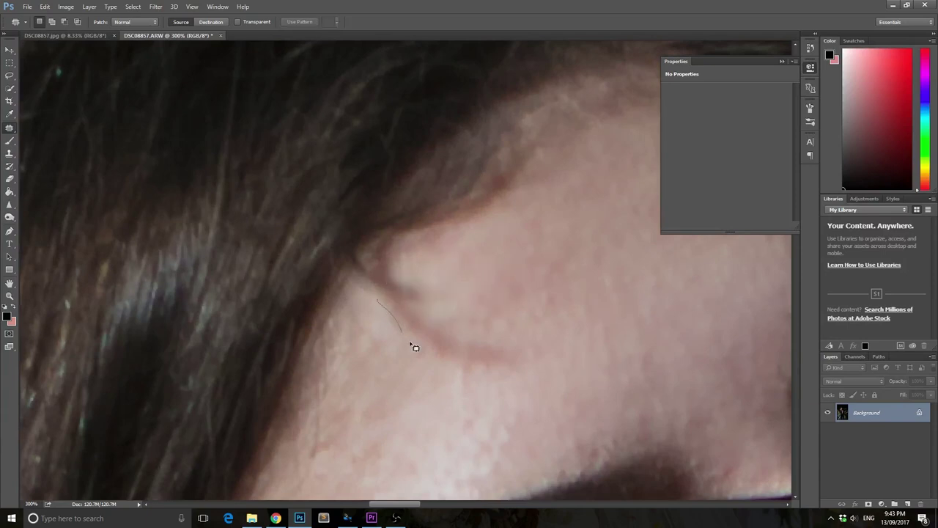
mouse_move(464, 337)
mouse_down()
mouse_move(418, 325)
mouse_move(404, 345)
mouse_move(429, 287)
mouse_move(469, 269)
mouse_up()
key(ctrl+d)
key(ctrl+d)
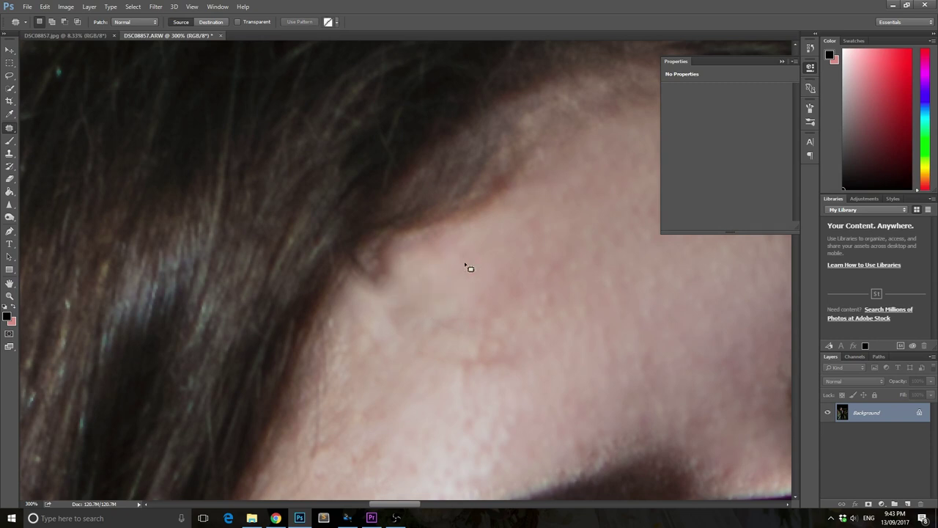
mouse_move(507, 370)
mouse_down()
mouse_move(457, 377)
mouse_move(431, 325)
mouse_up()
key(ctrl+d)
mouse_move(484, 312)
mouse_down()
mouse_move(473, 291)
mouse_move(381, 275)
mouse_move(417, 251)
mouse_move(442, 274)
mouse_up()
key(ctrl+d)
key(ctrl+d)
Patch three flyaway hairs above the head into the dark background, deselecting after each.
scroll(444, 277, up, 3)
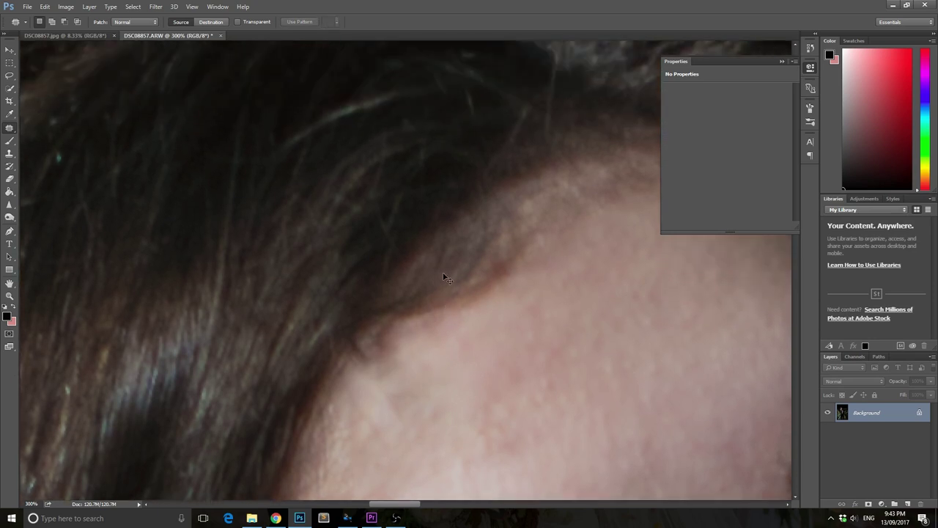
scroll(444, 277, down, 3)
scroll(442, 272, up, 1)
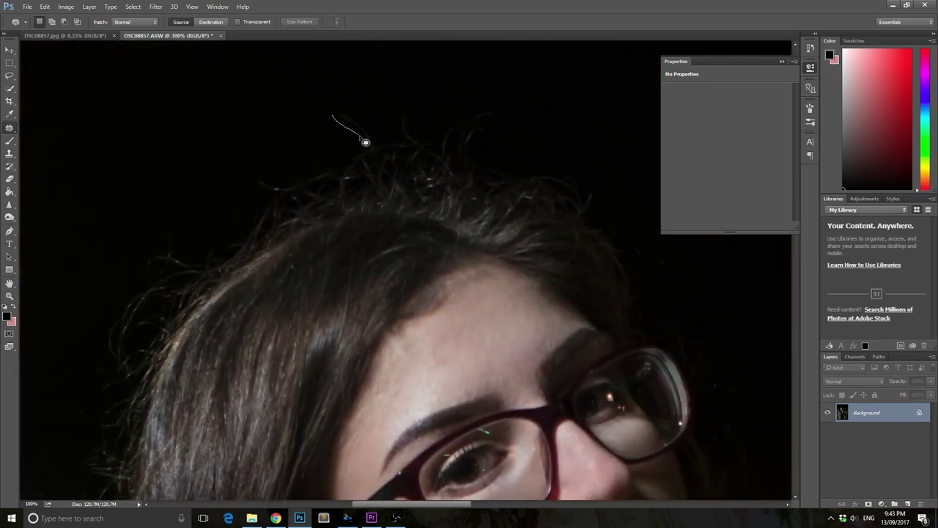
mouse_move(374, 132)
mouse_down()
mouse_move(326, 129)
mouse_move(349, 126)
mouse_move(360, 105)
mouse_move(399, 111)
mouse_up()
key(ctrl+d)
key(ctrl+d)
drag(421, 142, 427, 119)
key(ctrl+d)
drag(269, 156, 271, 151)
Patch the remaining stray hairs near the head top and to the right of the hair.
key(ctrl+d)
mouse_move(482, 149)
mouse_down()
mouse_move(507, 110)
mouse_move(503, 116)
mouse_up()
scroll(498, 136, up, 1)
key(ctrl+d)
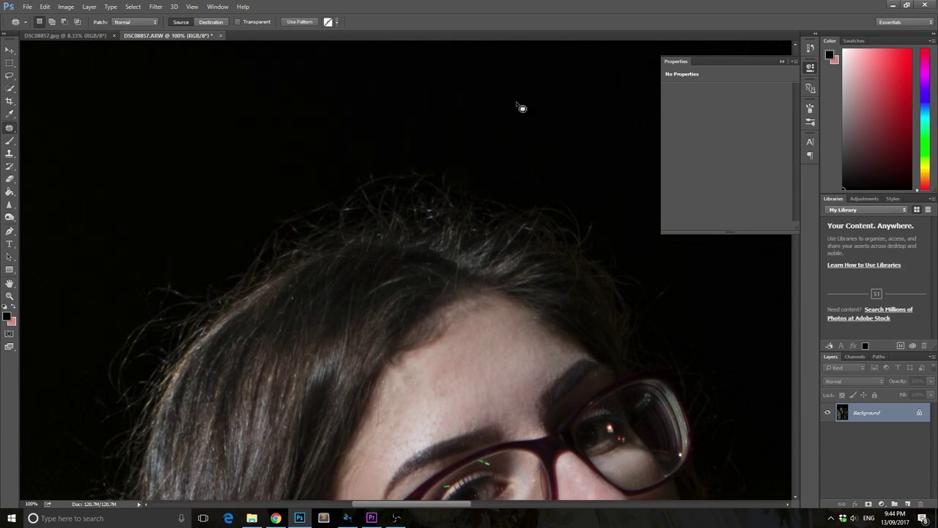
mouse_move(647, 297)
mouse_down()
mouse_move(674, 280)
mouse_move(621, 284)
mouse_move(661, 305)
mouse_move(671, 278)
mouse_up()
key(ctrl+d)
key(ctrl+d)
scroll(228, 88, down, 2)
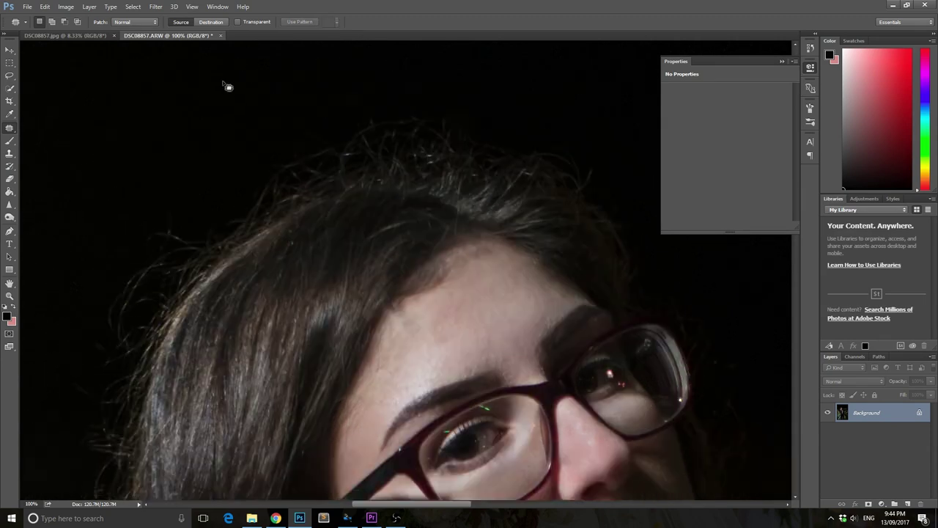
click(155, 10)
Push the hair near the ear outward in Liquify, apply it, and fit the photo on screen.
click(179, 84)
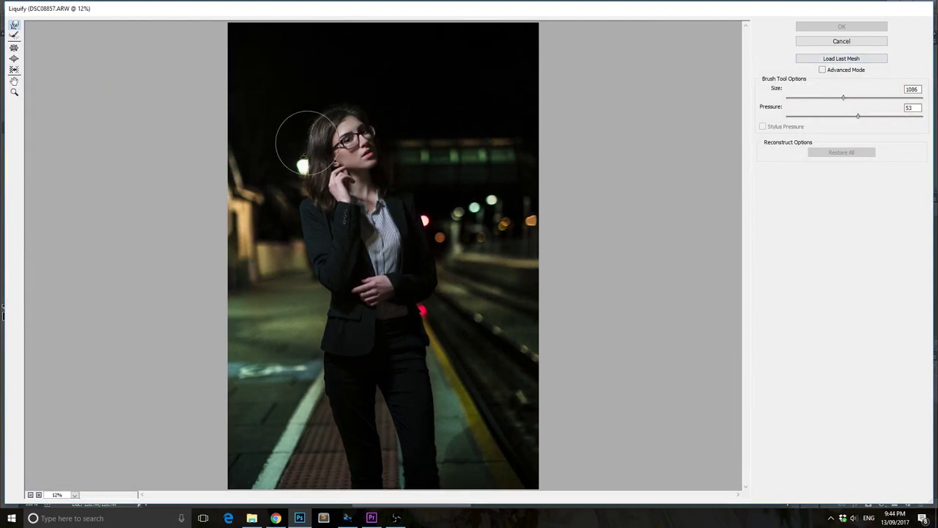
mouse_move(299, 140)
mouse_down()
mouse_move(306, 163)
mouse_move(298, 184)
mouse_move(321, 207)
mouse_move(306, 182)
mouse_up()
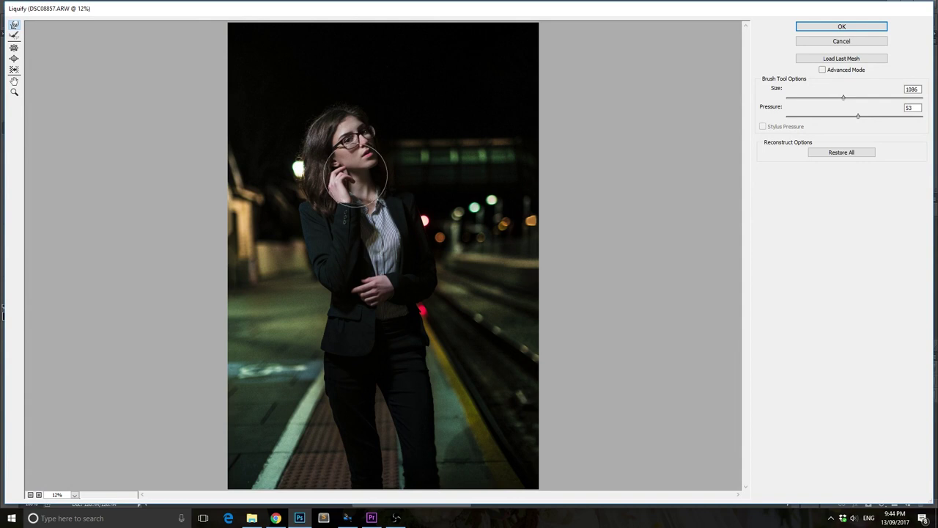
drag(296, 92, 460, 265)
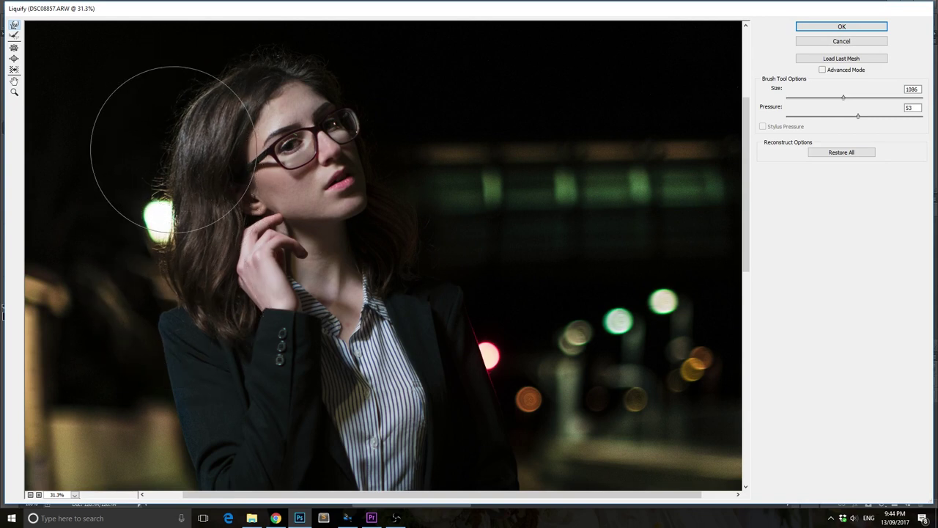
click(872, 26)
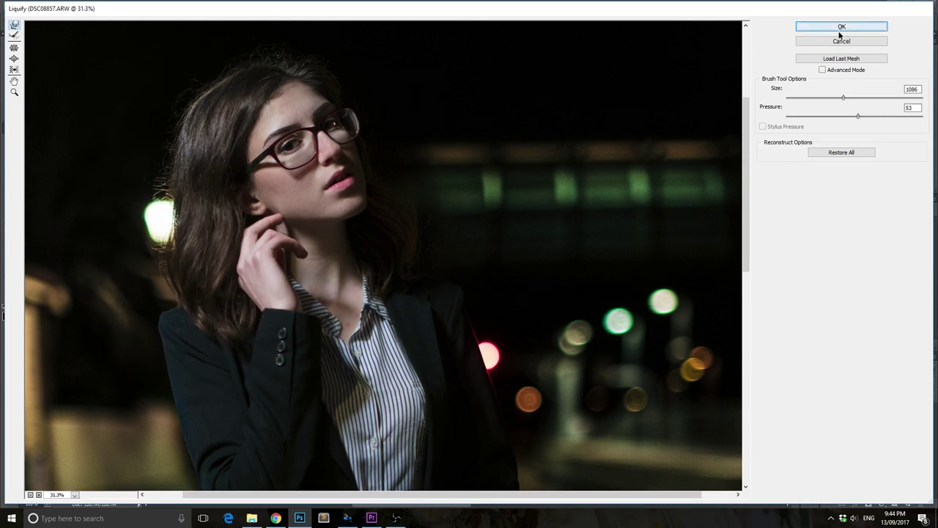
key(ctrl+0)
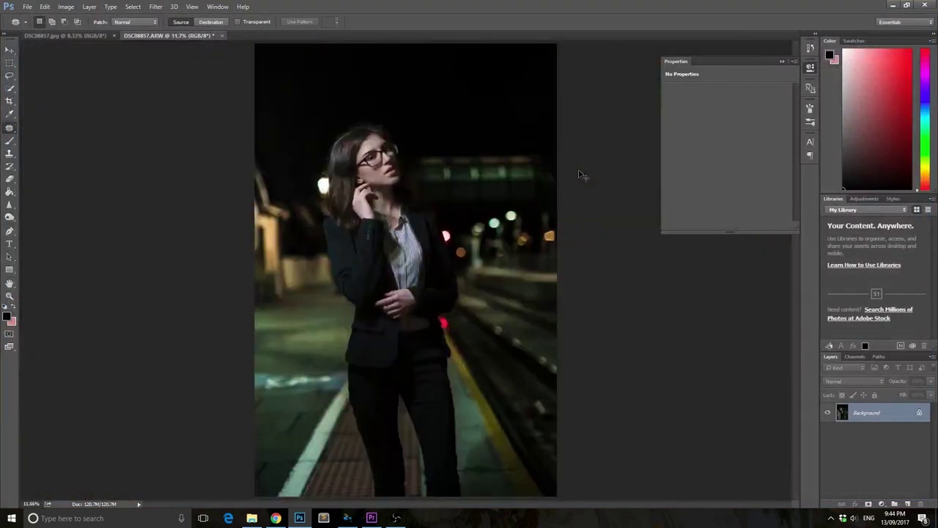